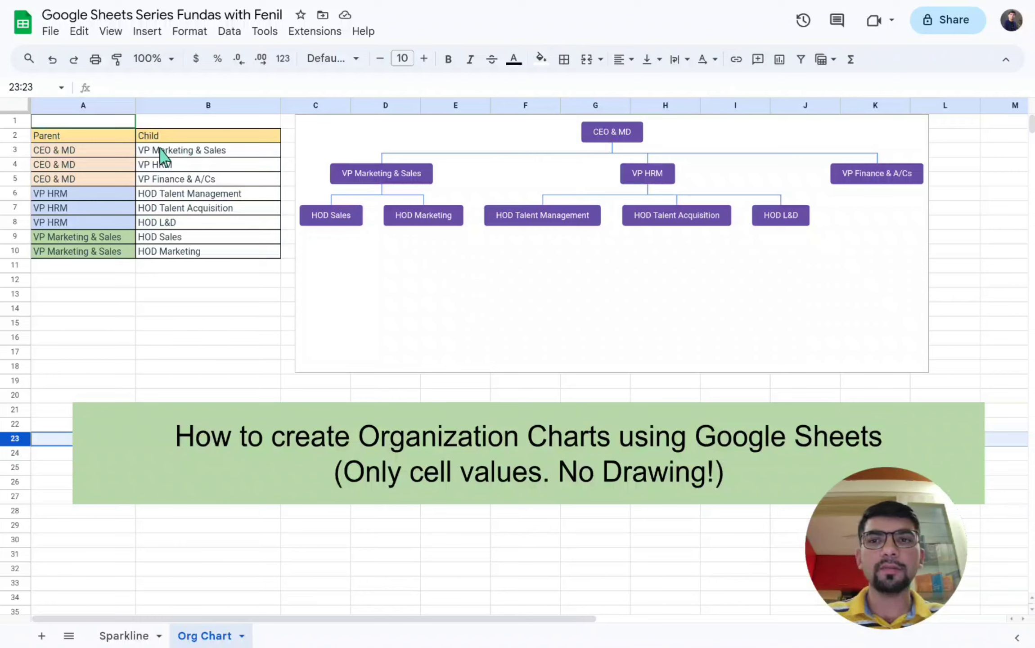
Step: Select the Parent and Child column entries and zoom the sheet to 150%
drag(100, 137, 201, 256)
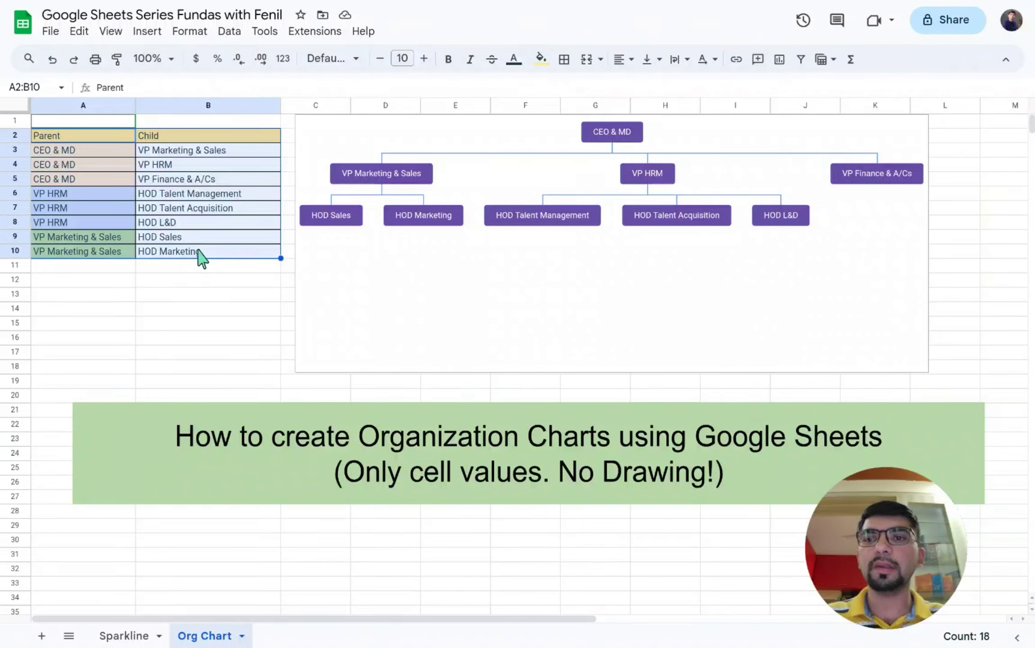
click(176, 280)
drag(107, 137, 111, 232)
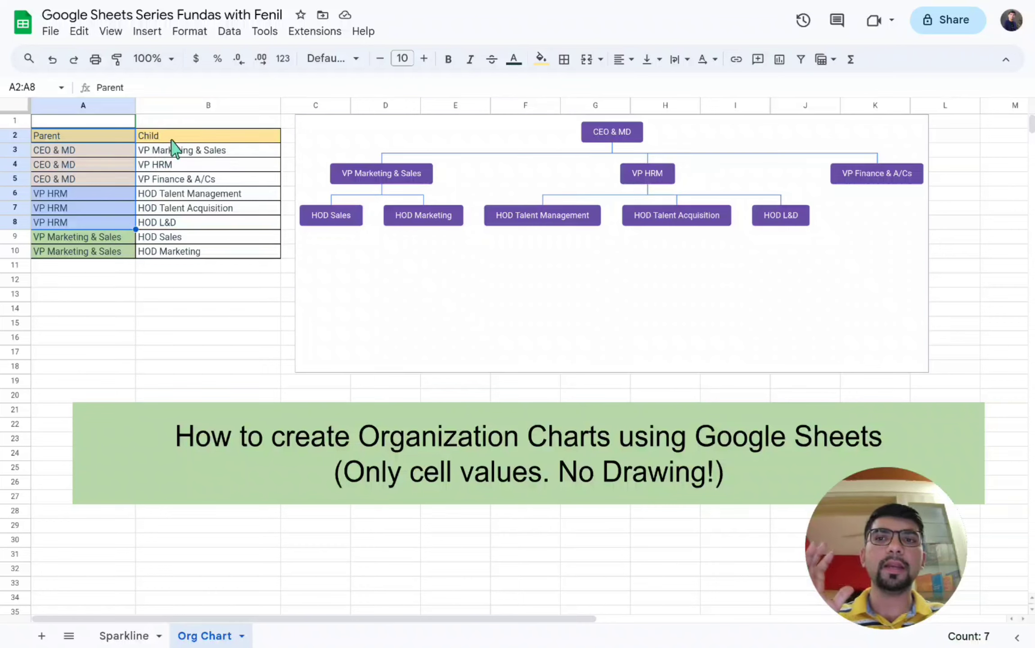
drag(177, 137, 177, 222)
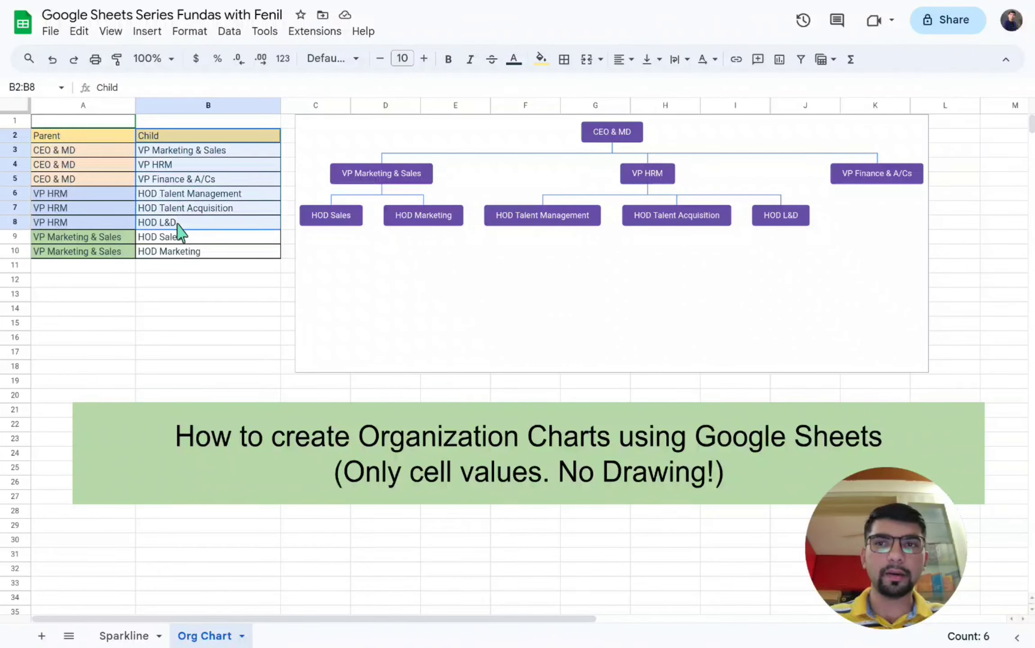
click(161, 62)
click(153, 202)
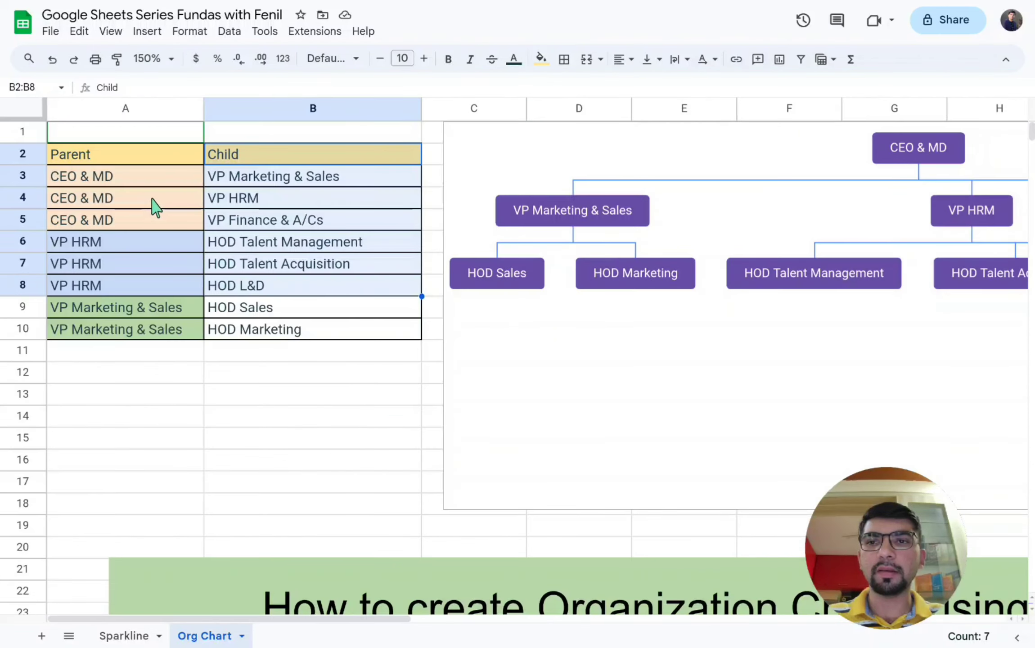
Step: Select the three CEO & MD parent cells and their three child cells
click(187, 311)
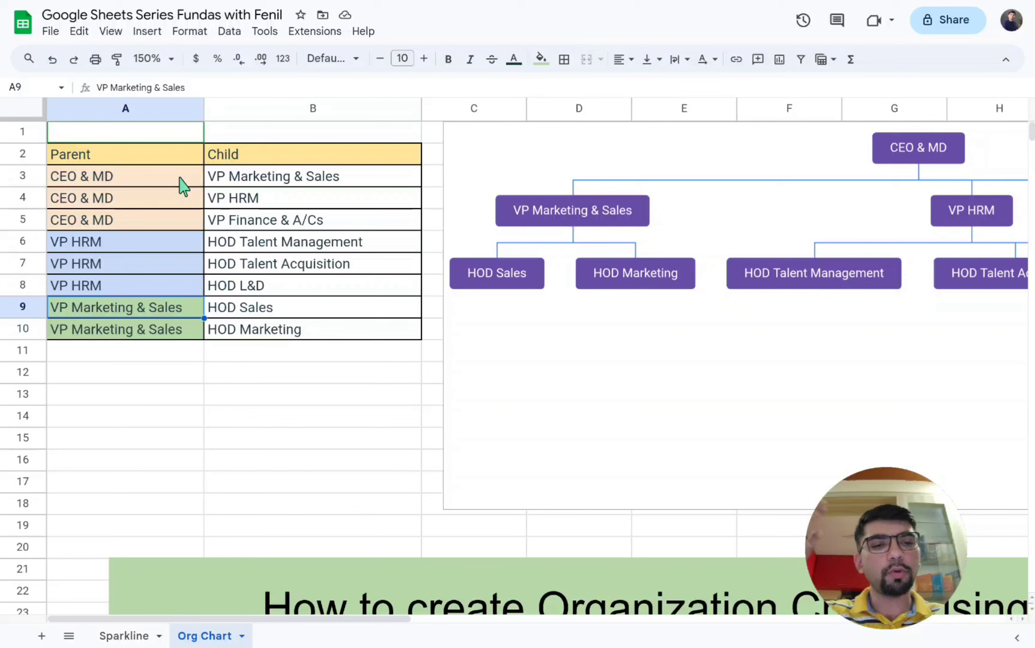
drag(182, 187, 176, 222)
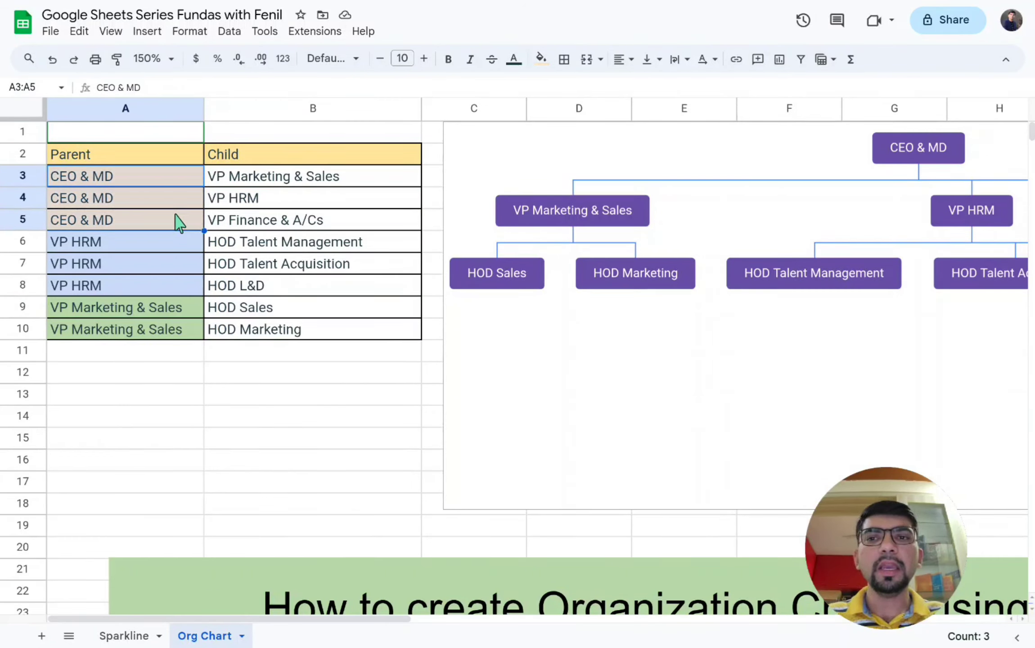
drag(259, 185, 262, 225)
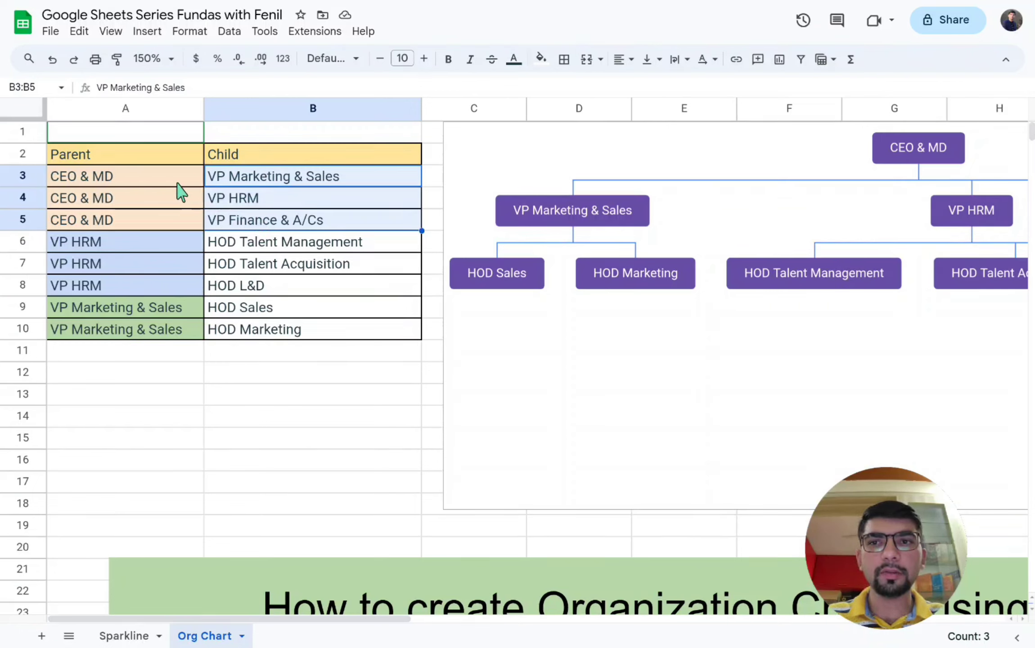
drag(174, 179, 169, 215)
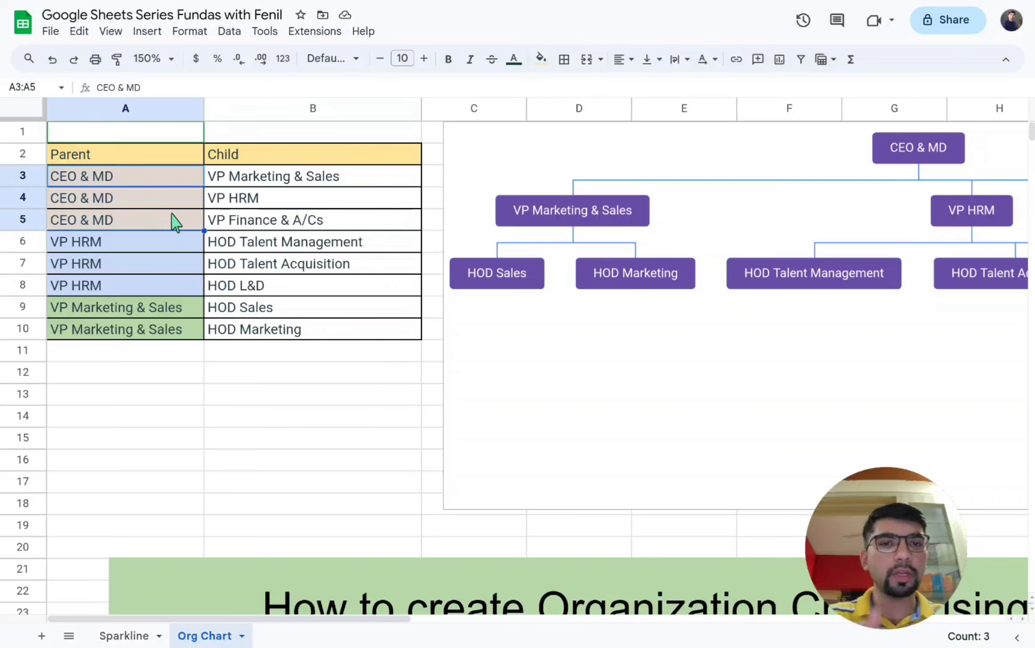
drag(406, 620, 466, 619)
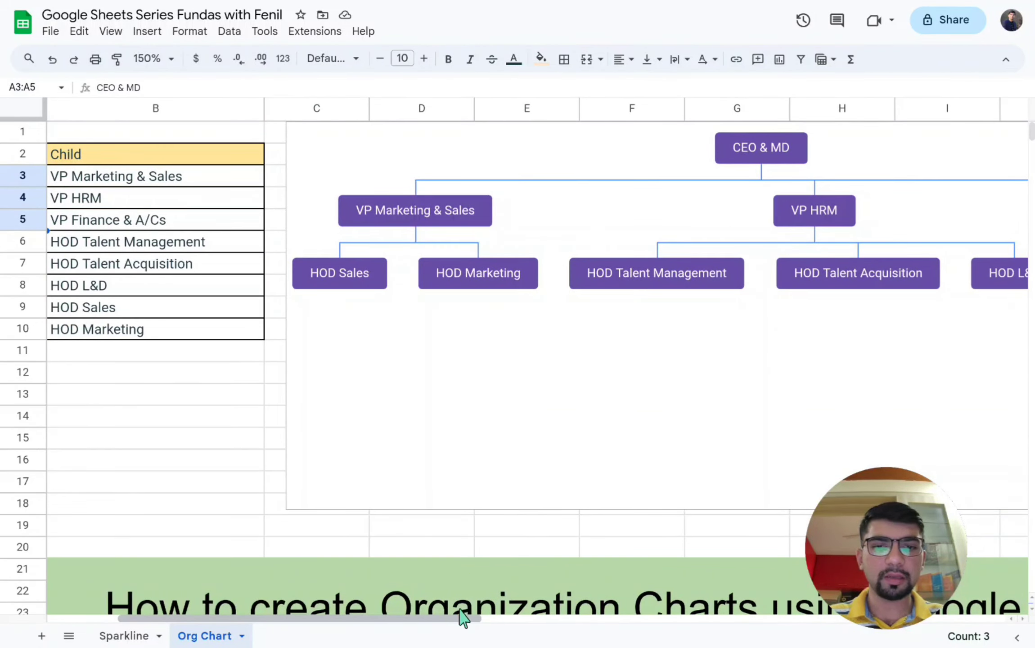
mouse_move(454, 620)
mouse_down()
mouse_move(596, 620)
mouse_move(463, 625)
mouse_up()
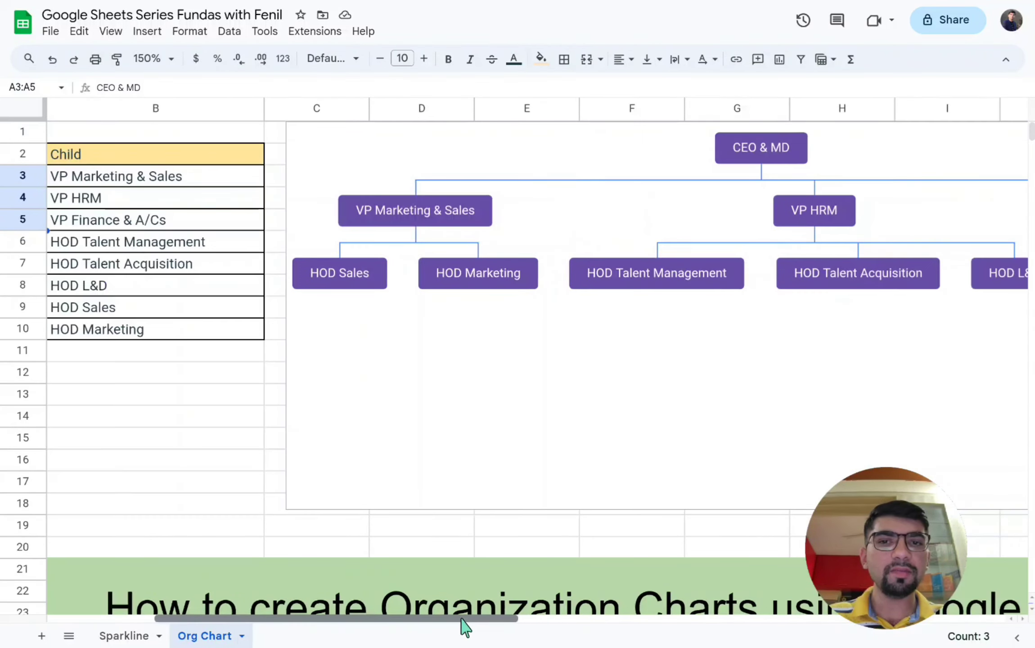
drag(278, 623, 194, 623)
Step: Select all parent entries and undo the accidental move of those cells
drag(129, 177, 125, 340)
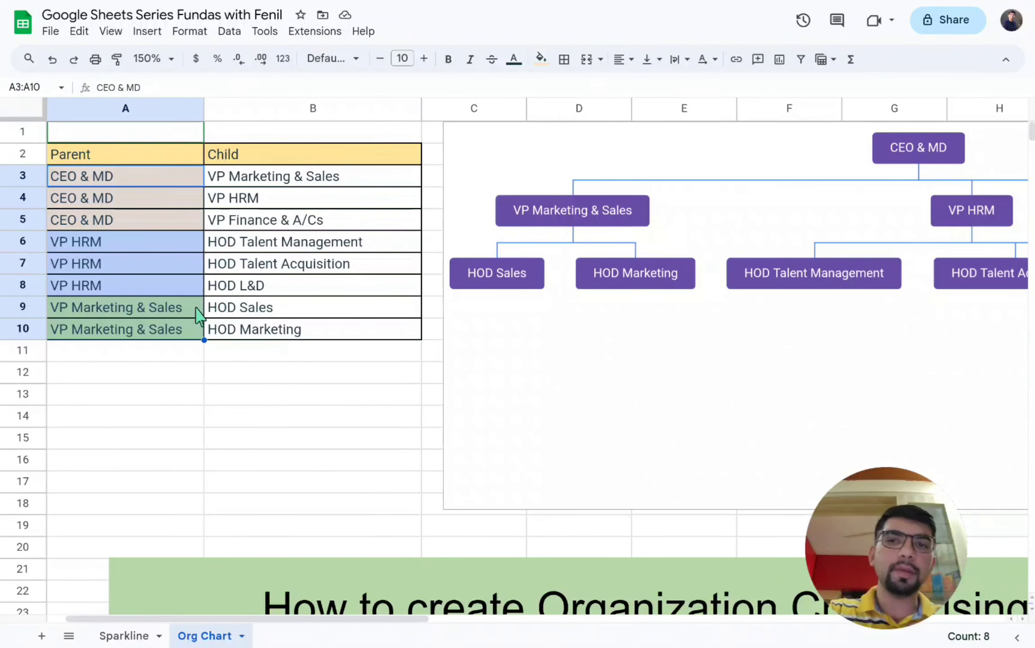
drag(136, 165, 337, 199)
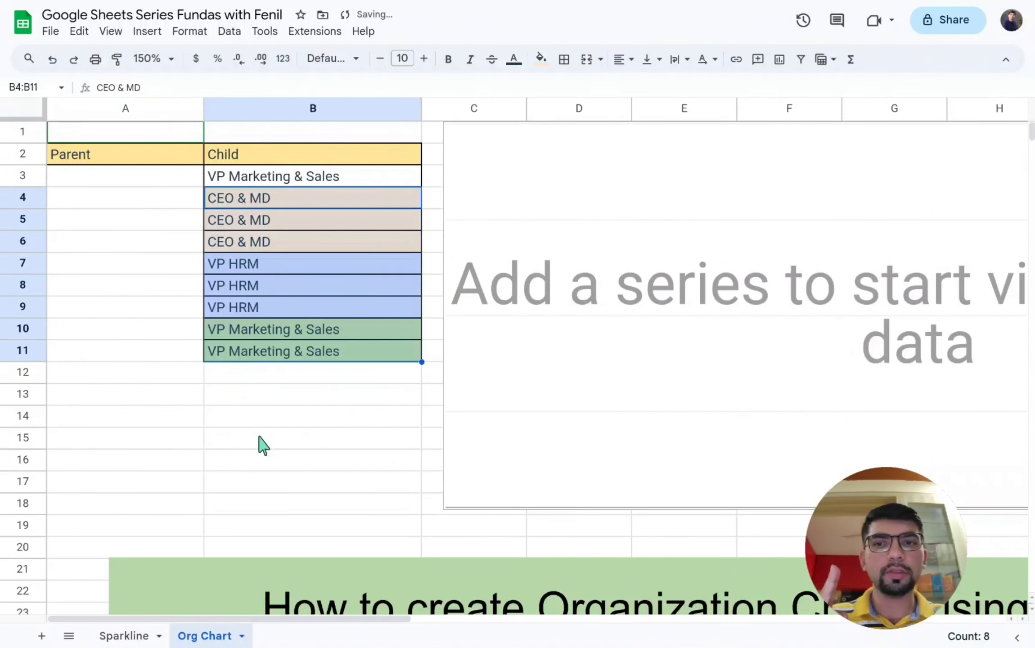
key(ctrl+z)
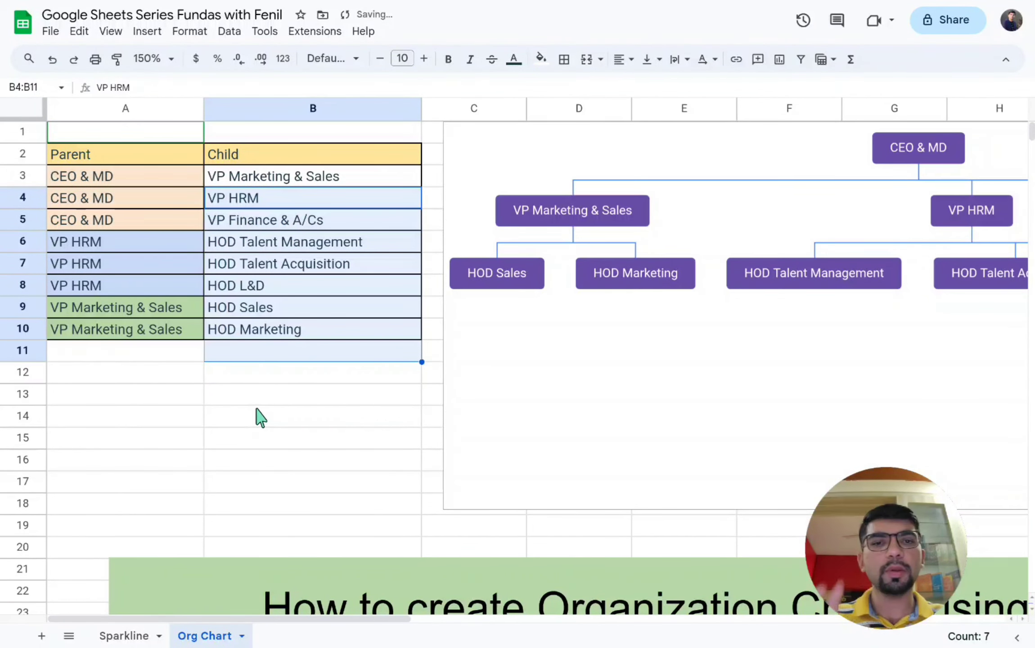
Step: Select the Parent/Child table rows, clear the selection, and select the existing org chart
drag(187, 157, 288, 318)
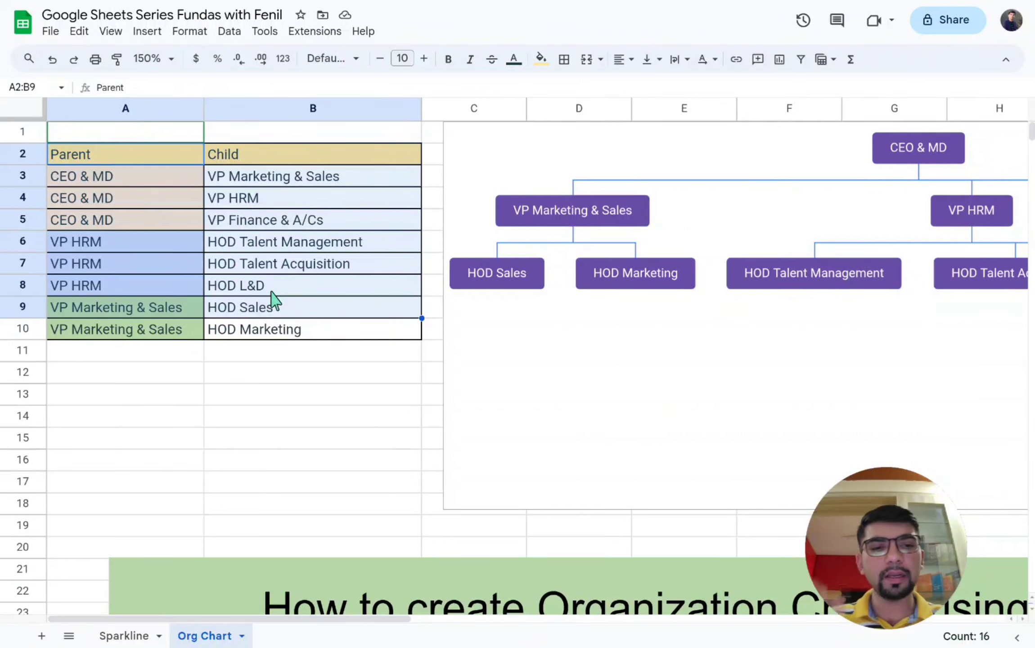
click(263, 364)
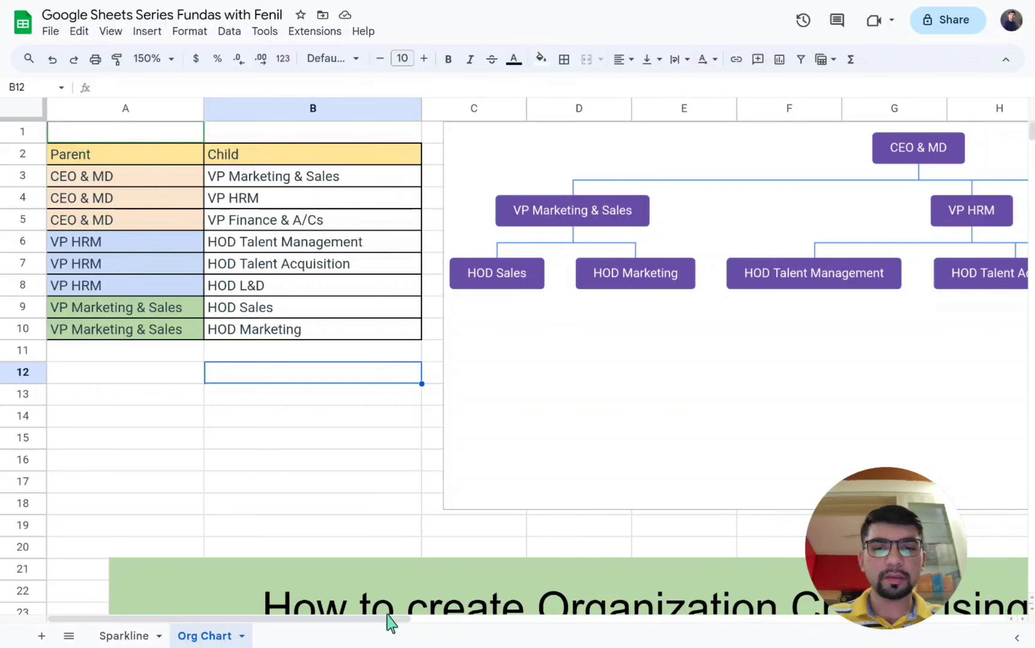
drag(388, 619, 504, 625)
click(522, 380)
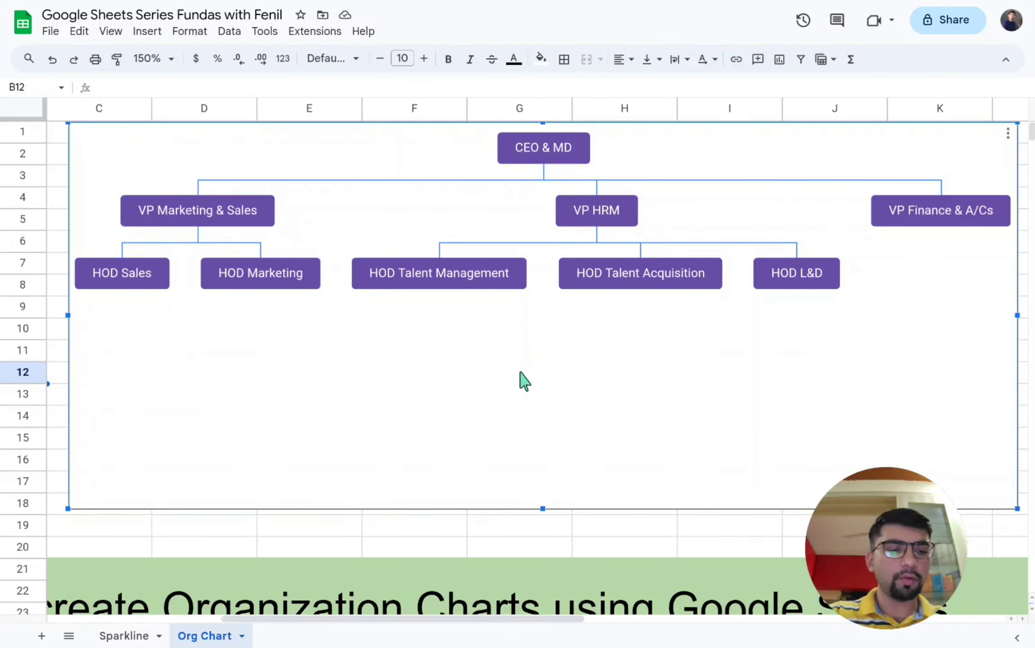
Step: Delete the old org chart and set the sheet zoom to 125%
key(Delete)
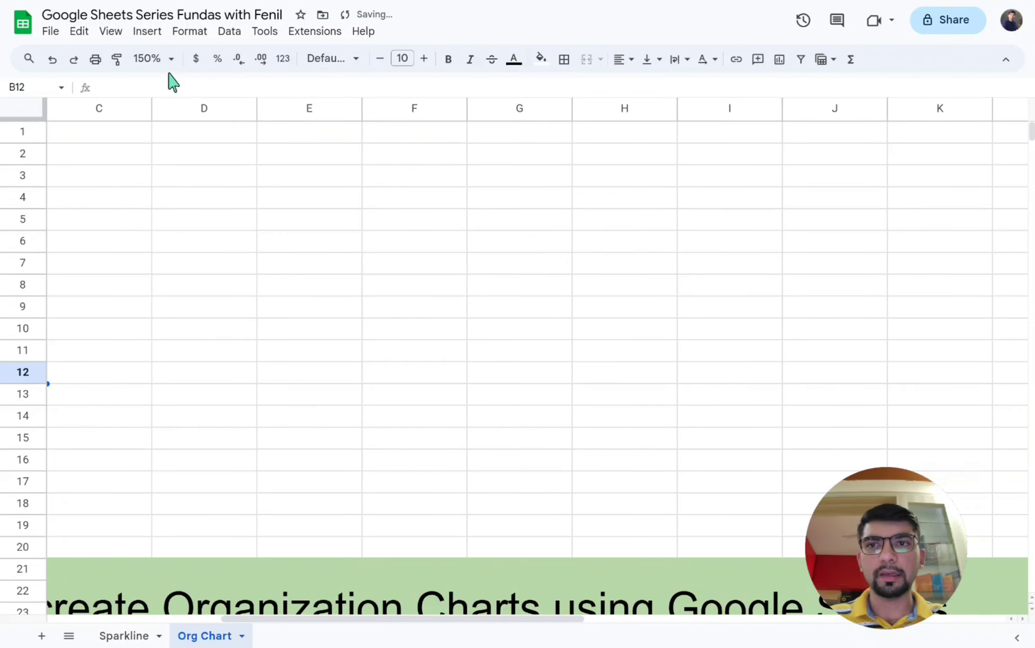
click(165, 58)
click(154, 177)
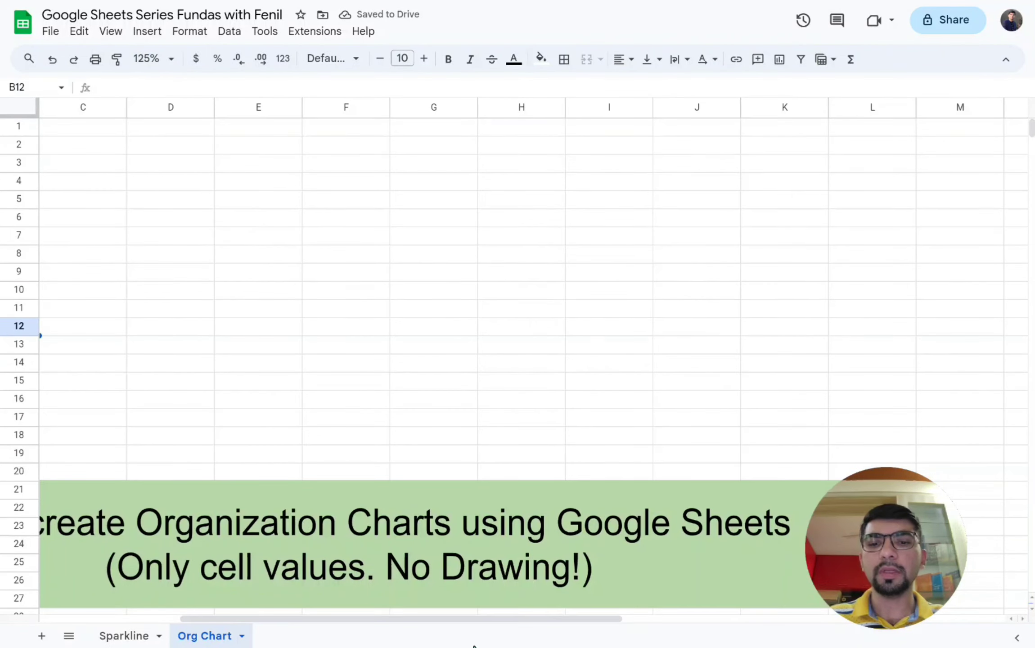
Step: Select the Parent/Child data in A2:B10
drag(497, 622, 331, 605)
drag(101, 146, 204, 296)
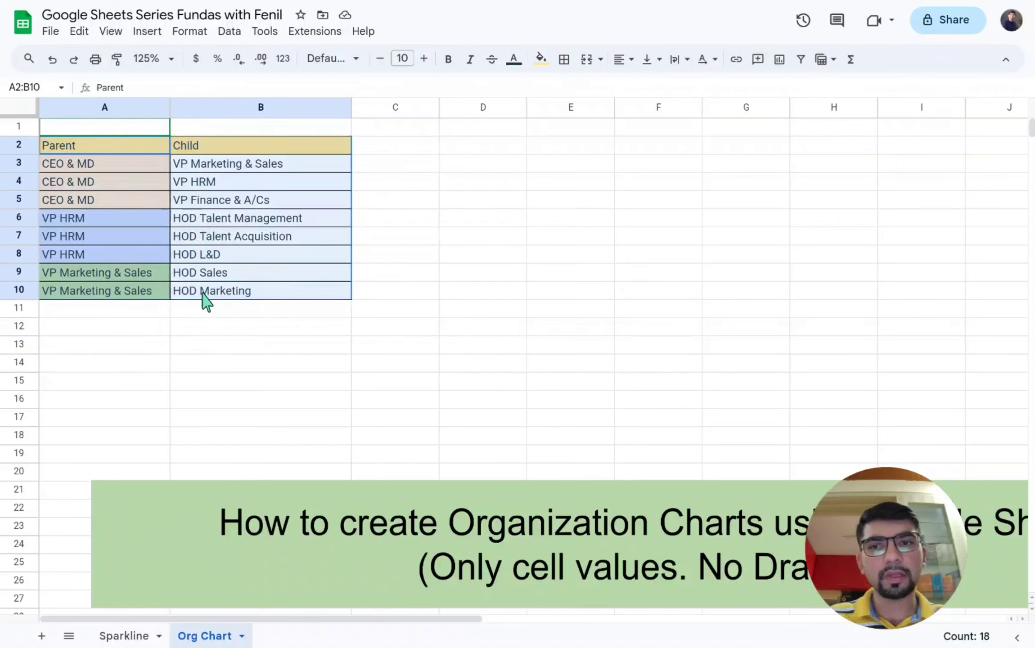
click(153, 31)
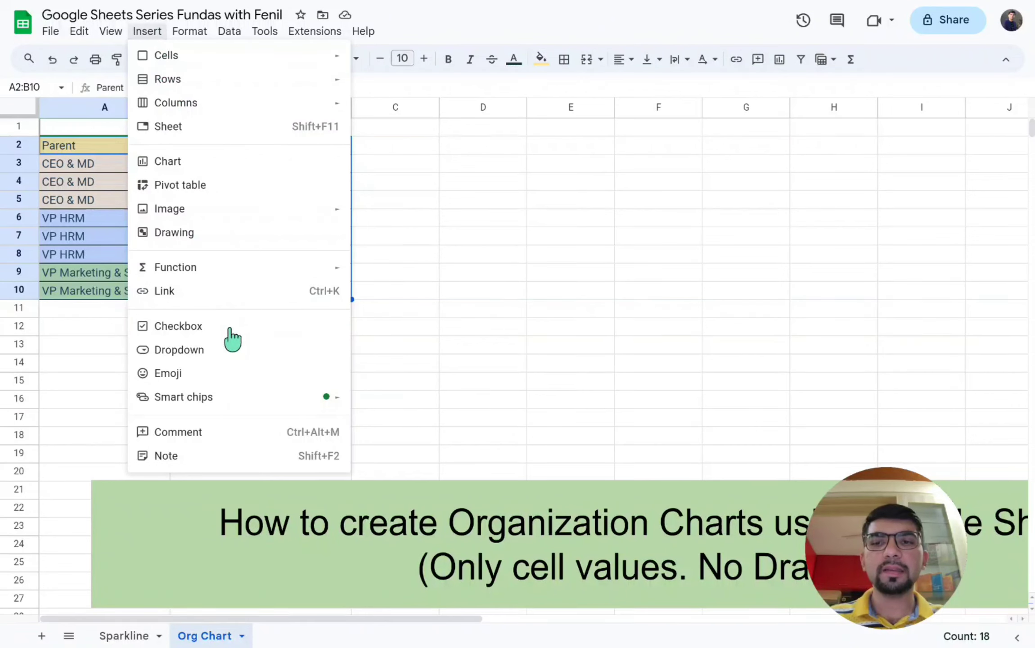
Step: Insert a chart from A2:B10 and change its type to Organizational chart
click(174, 163)
click(176, 167)
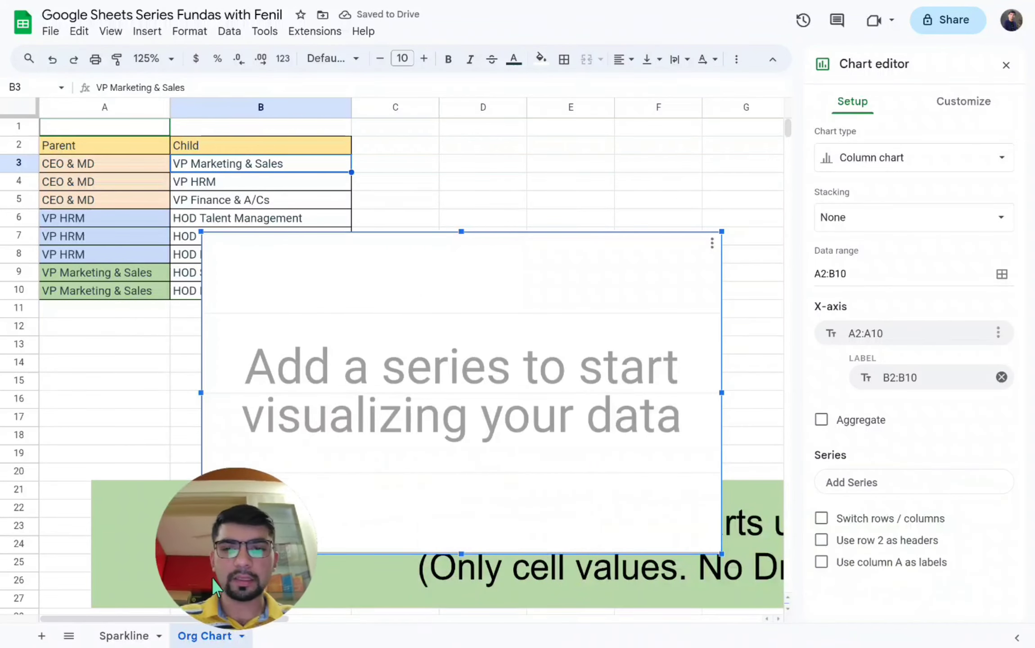
click(875, 160)
scroll(850, 252, down, 6)
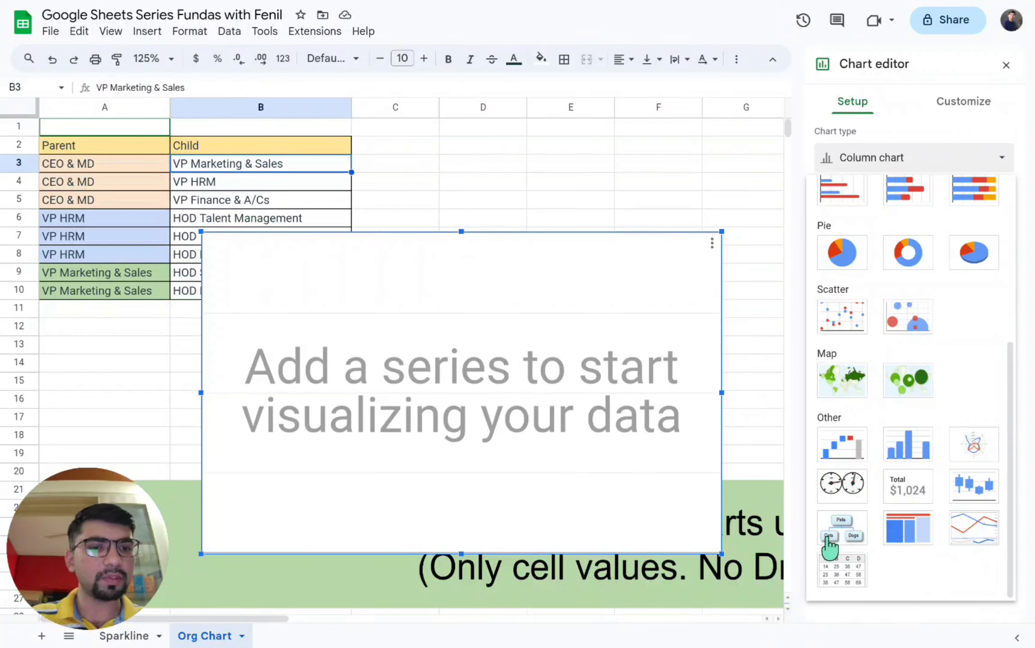
click(851, 533)
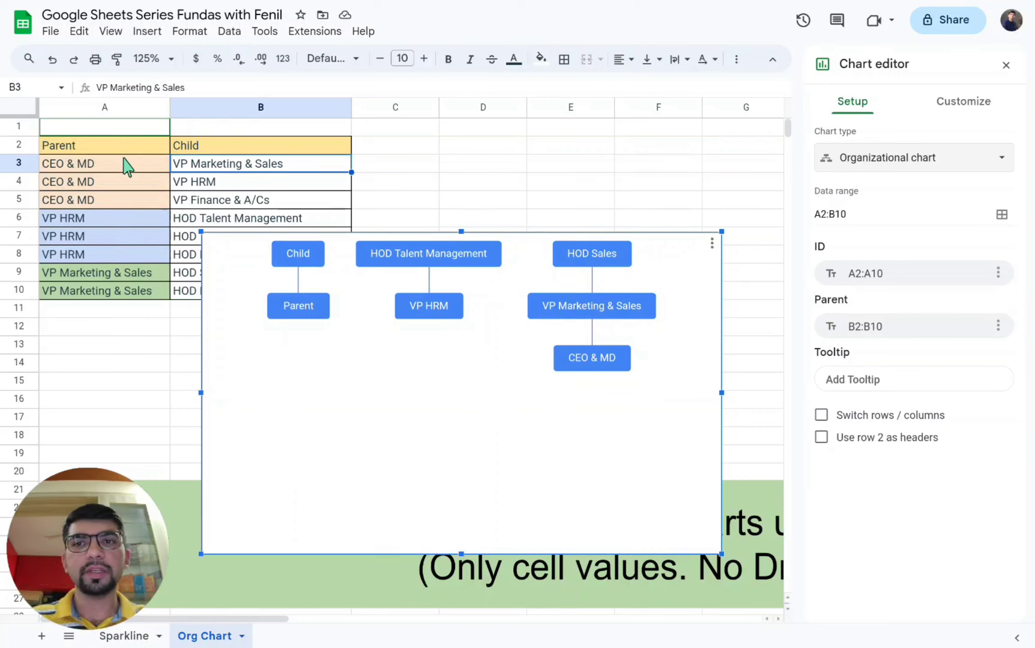
Step: Tick 'Use row 2 as headers' in the chart setup
click(883, 440)
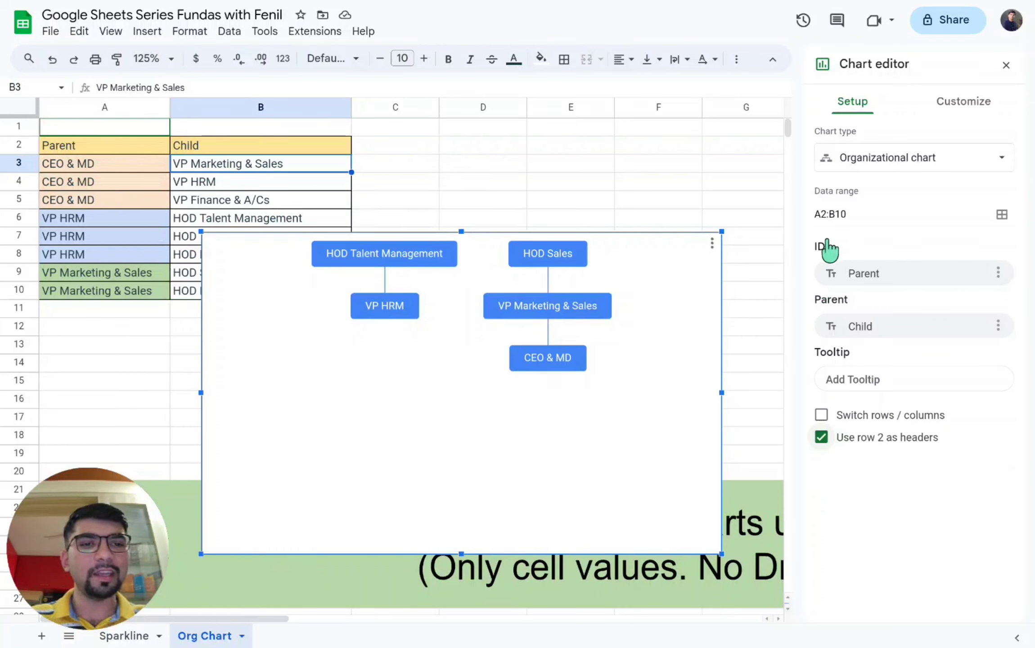
Step: Map the org chart's Parent field to Parent and its ID field to Child
click(844, 326)
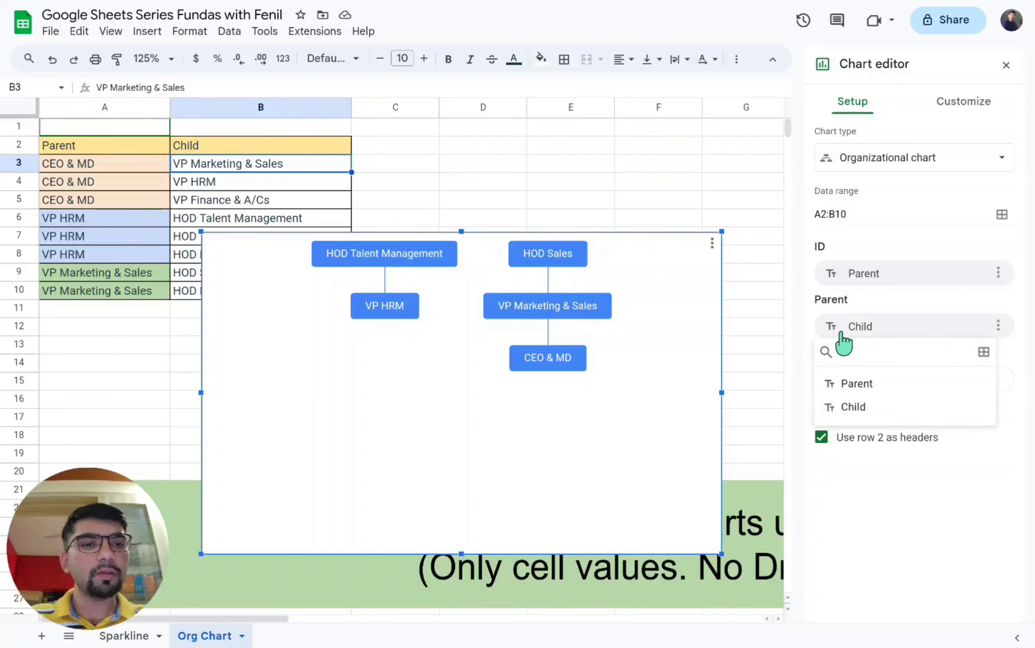
click(855, 383)
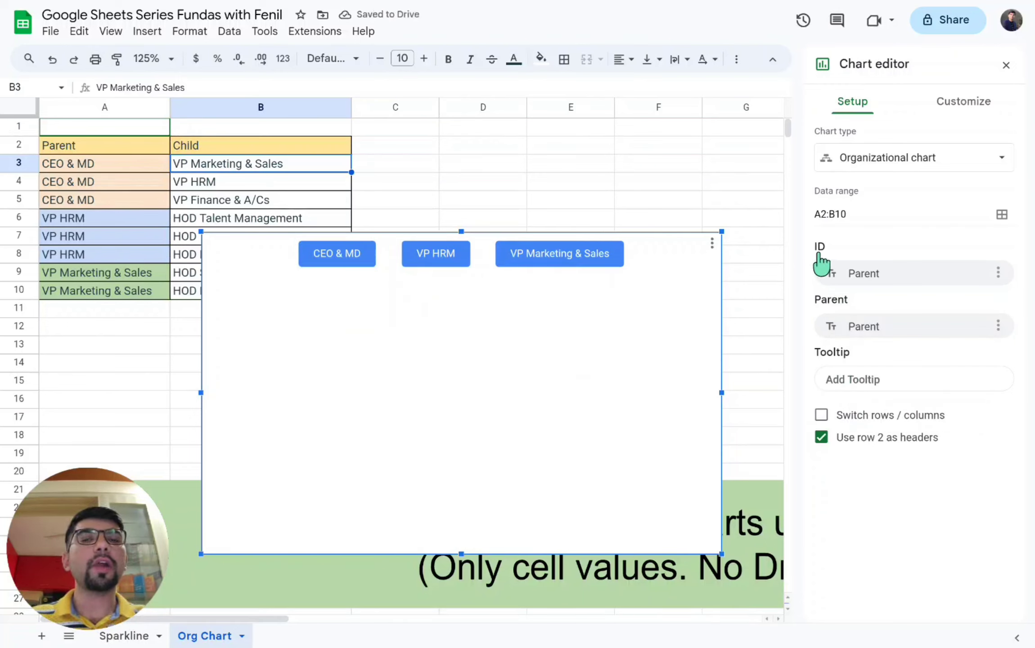
click(840, 276)
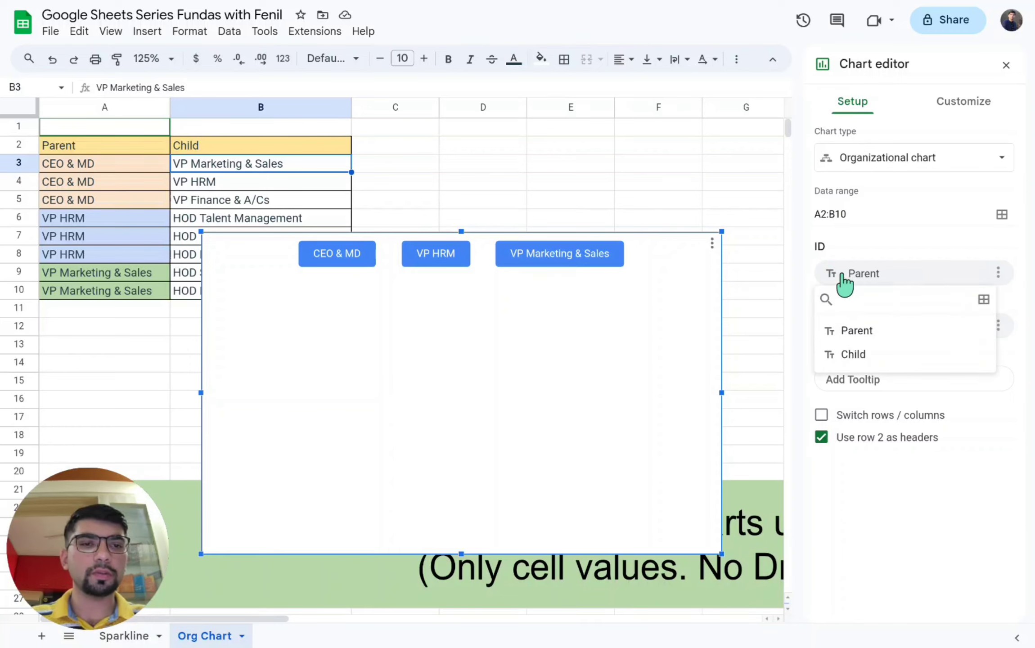
click(847, 358)
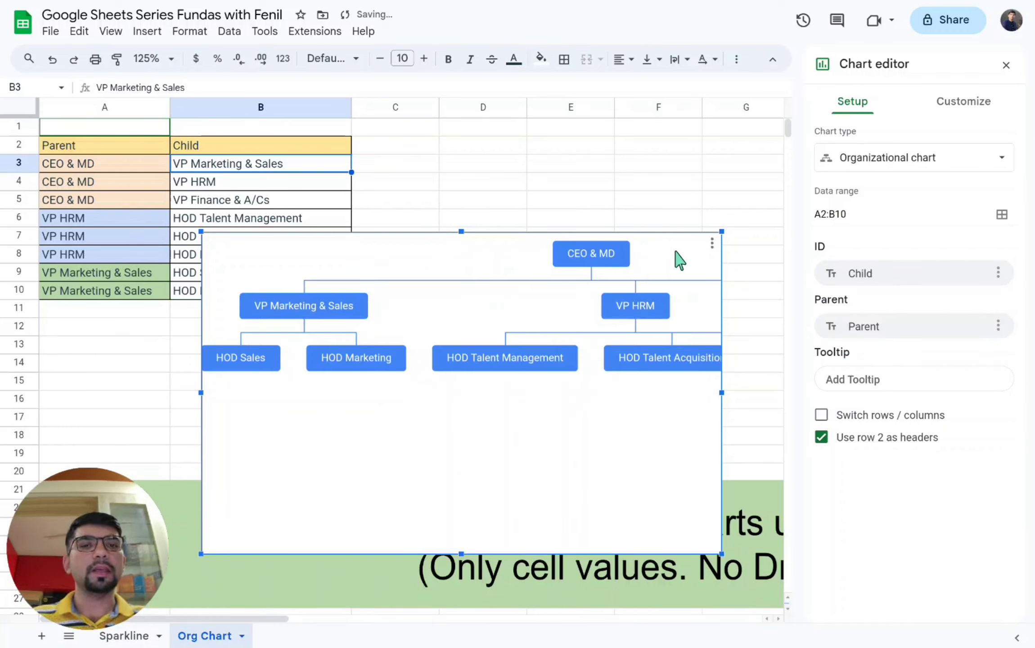
Step: Drag the org chart up and right, clear of the data table
drag(397, 254, 571, 152)
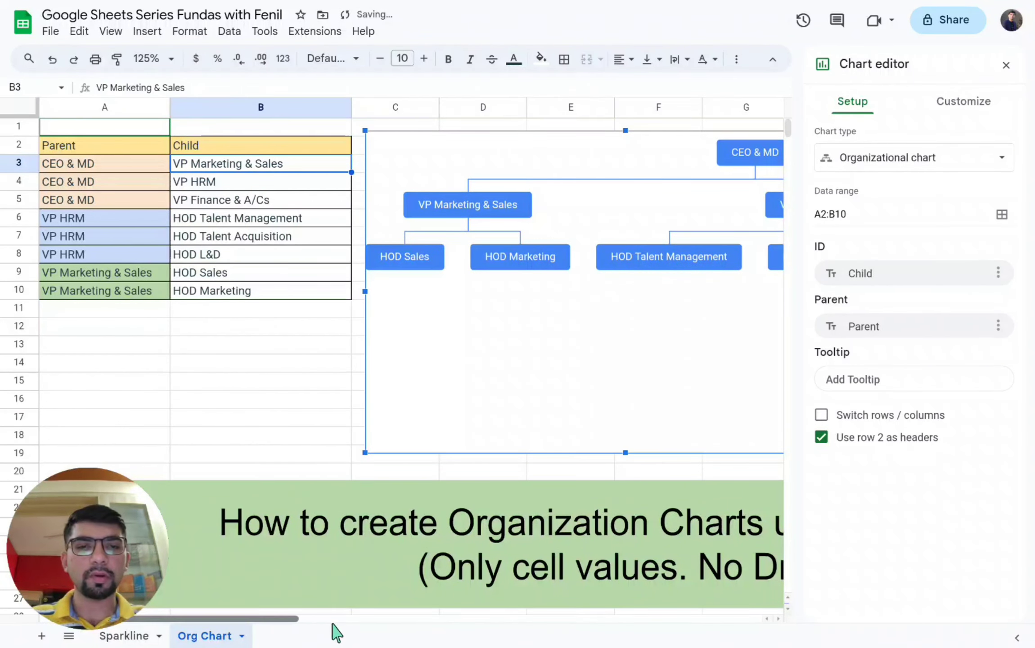
scroll(360, 625, right, 5)
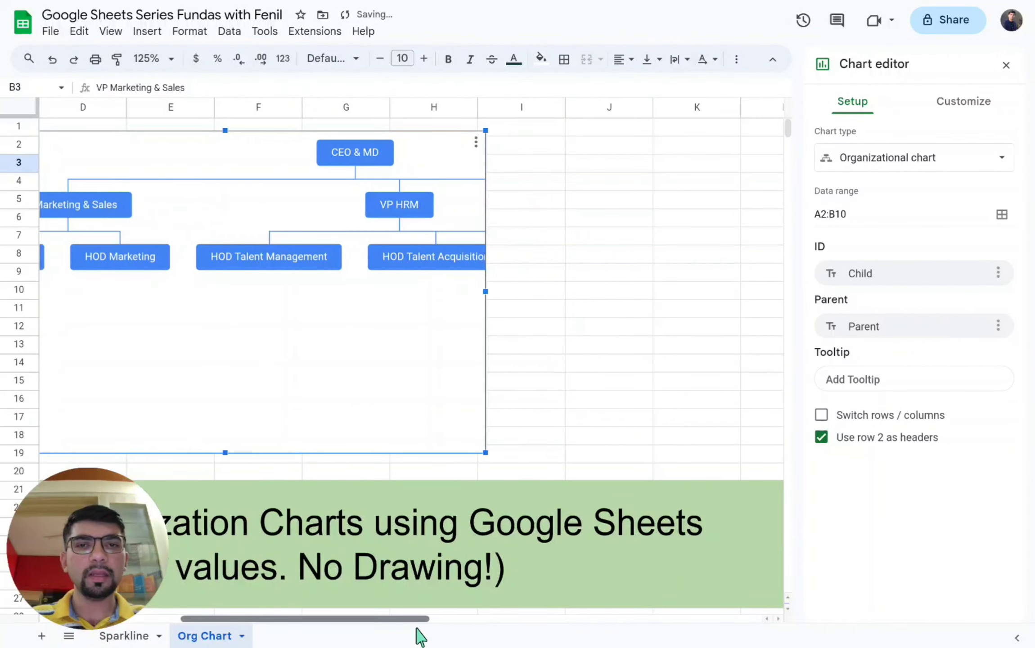
click(489, 293)
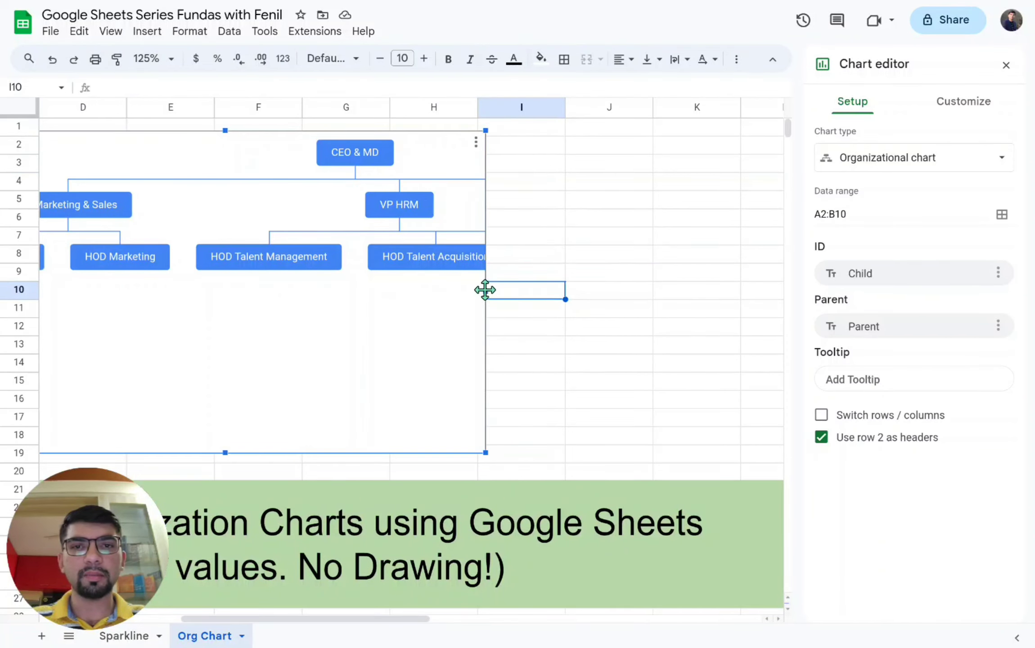
Step: Move the org chart right and widen it so every node fits
drag(484, 290, 583, 287)
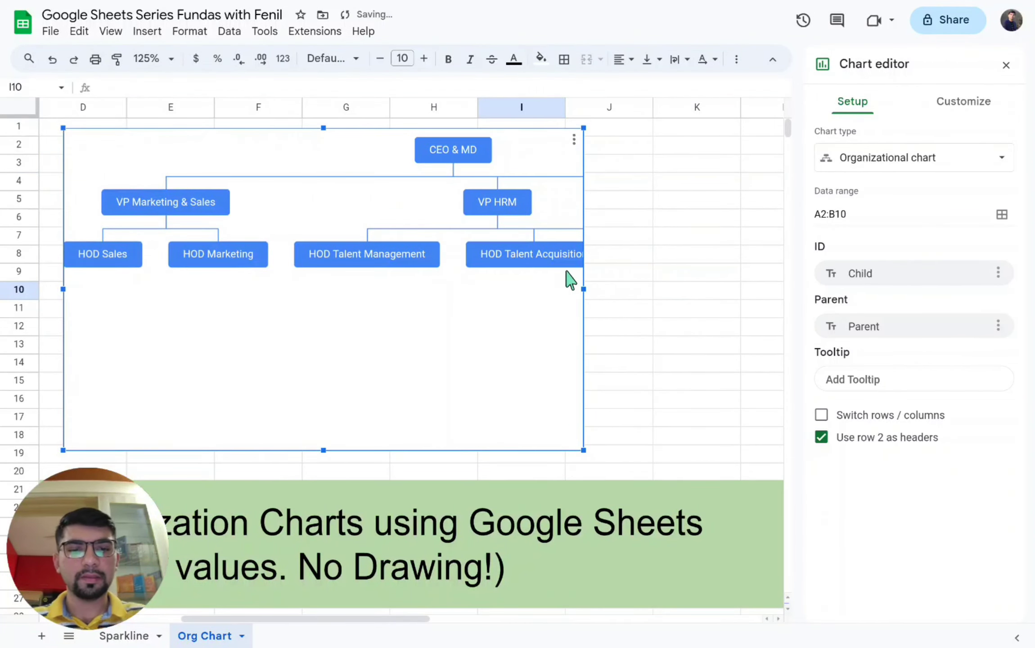
drag(583, 289, 784, 289)
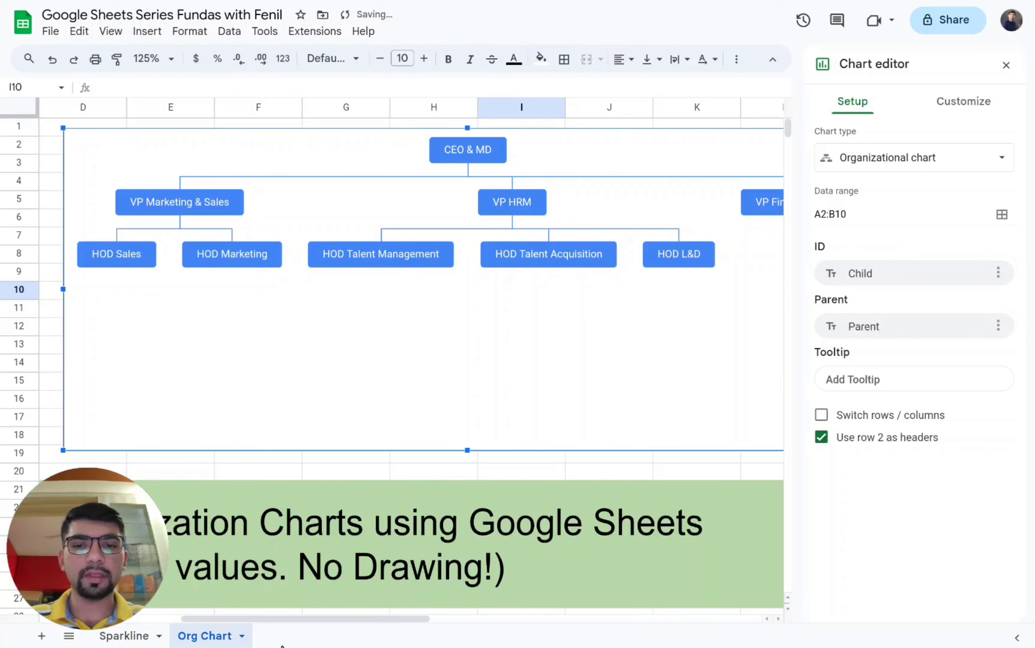
mouse_move(332, 619)
mouse_down()
mouse_move(451, 628)
mouse_move(336, 611)
mouse_up()
drag(657, 295, 641, 295)
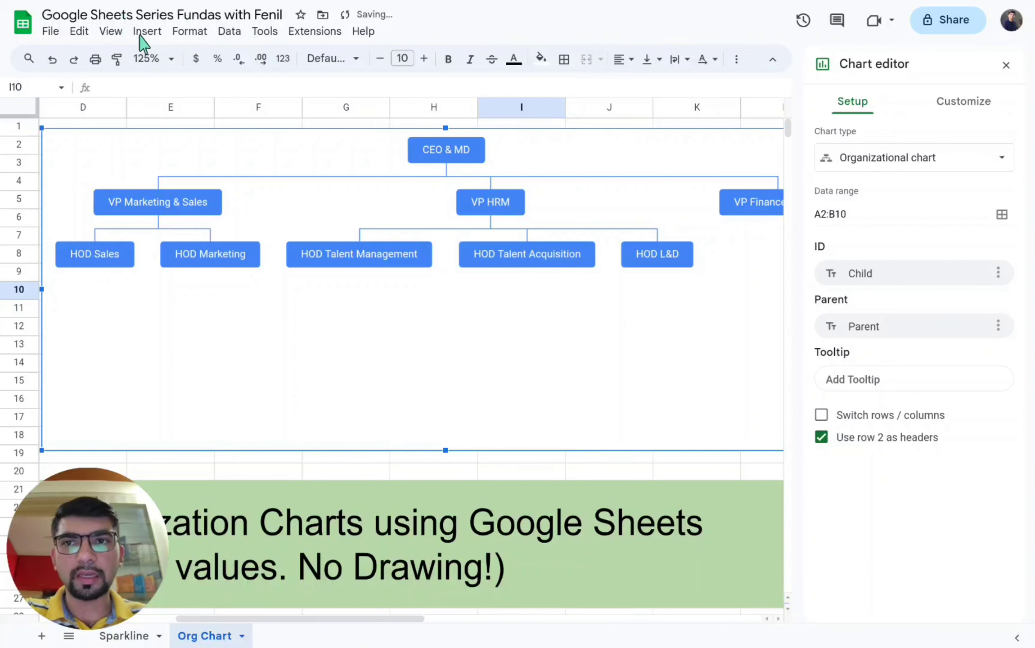
Step: Zoom the sheet to 100% and bring up the chart's Customize options
click(153, 59)
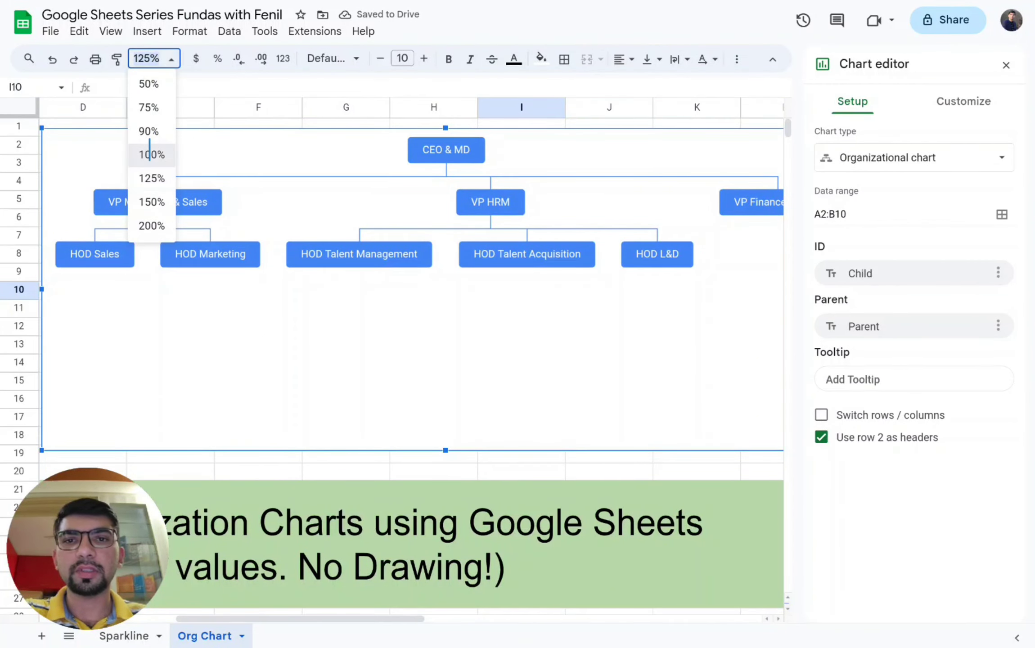
click(152, 155)
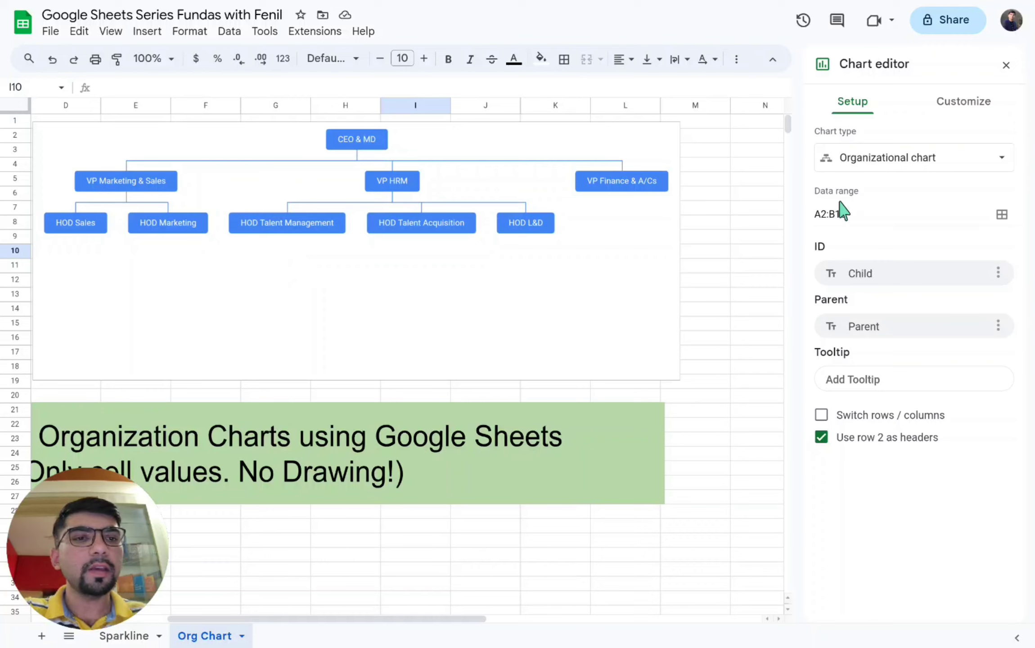
click(956, 109)
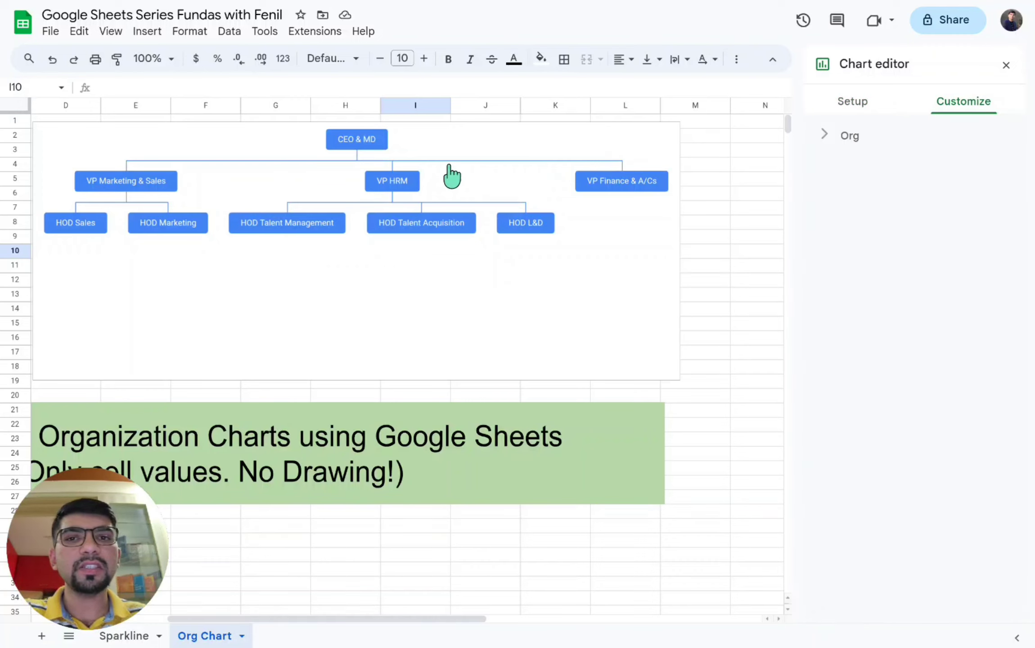
Step: In Org styling, try teal, magenta, red, yellow-orange and berry nodes, settling on dark maroon
click(823, 135)
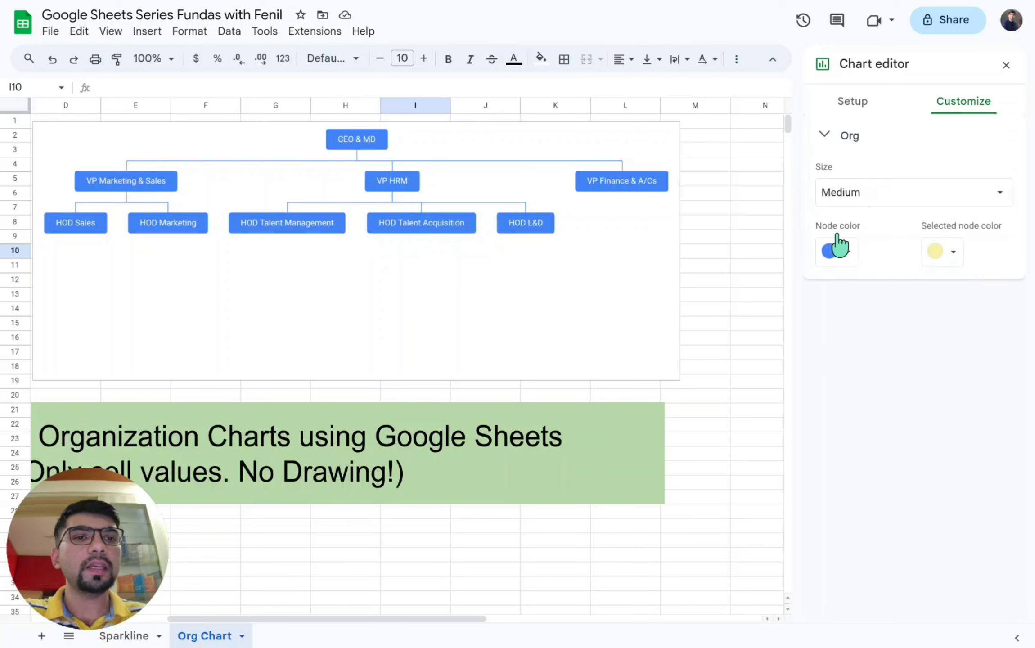
click(848, 253)
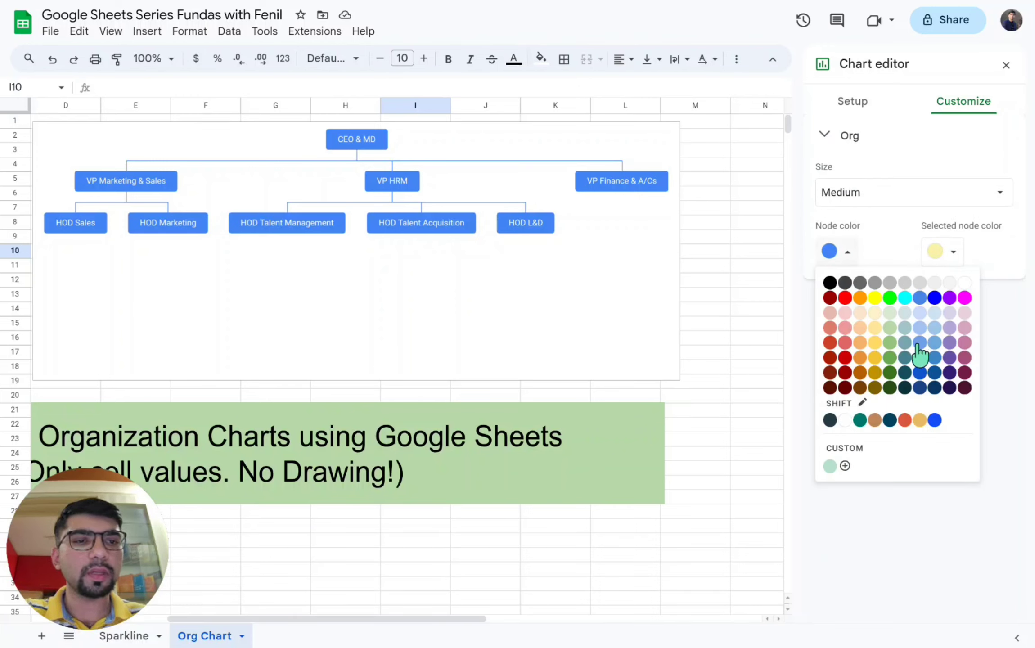
click(904, 342)
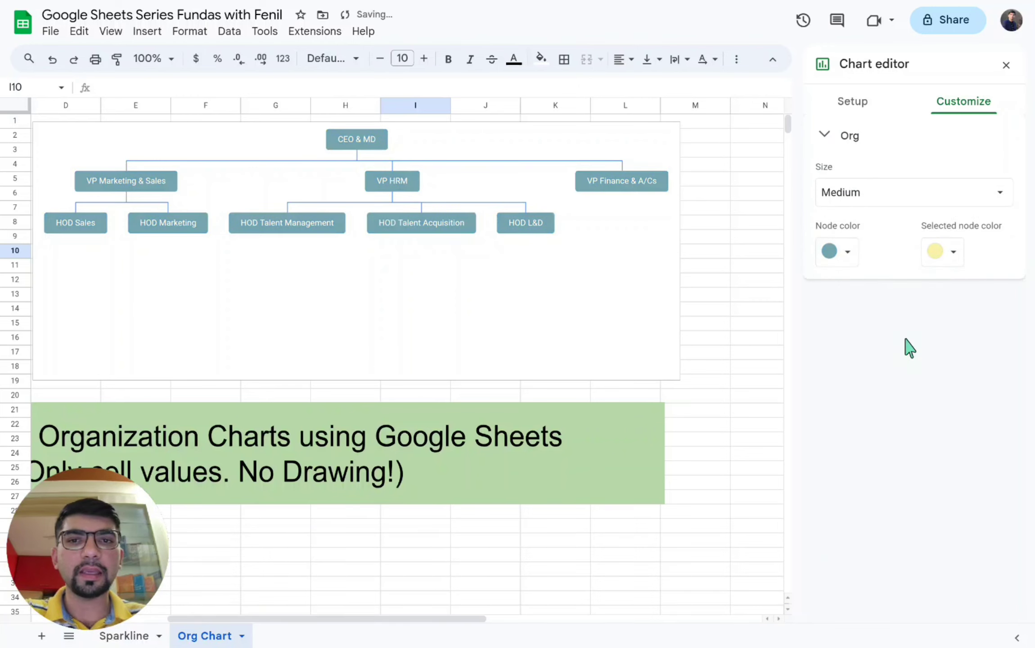
click(839, 261)
click(967, 383)
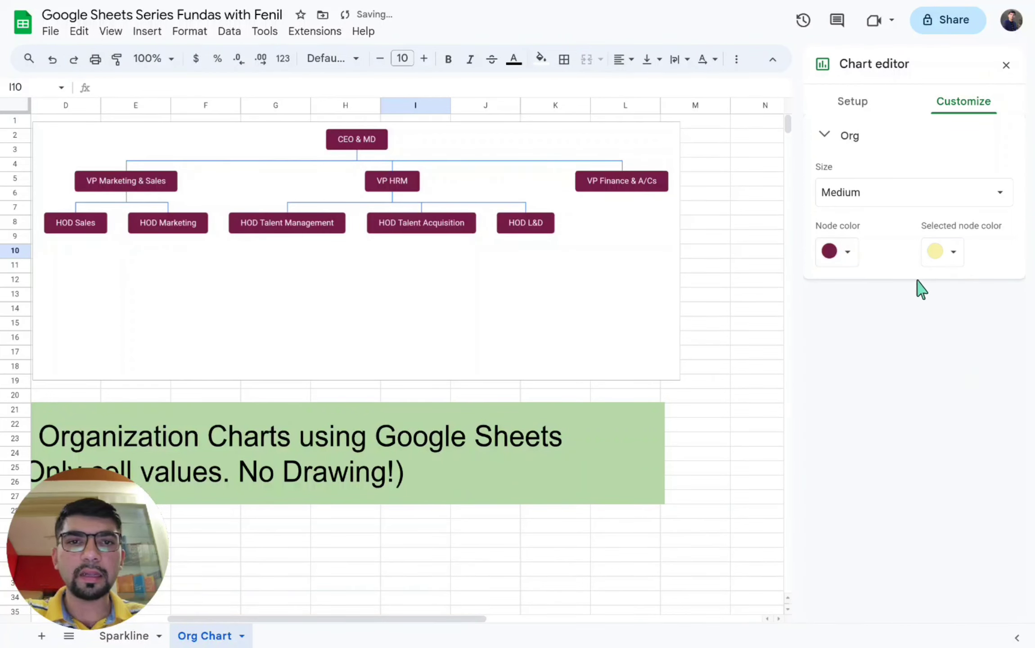
click(848, 252)
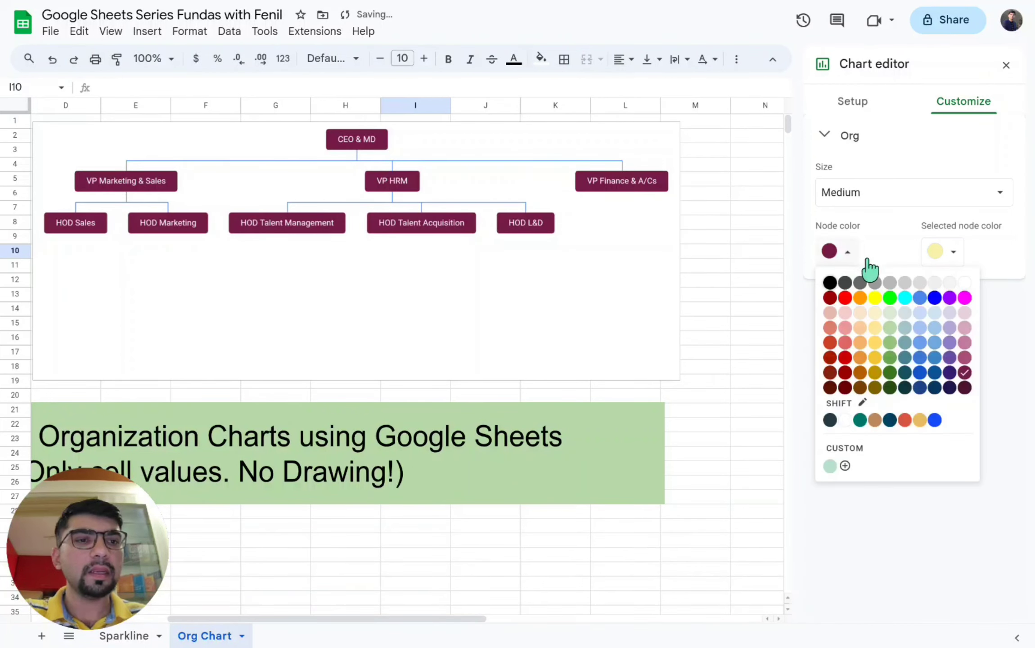
click(957, 297)
click(842, 260)
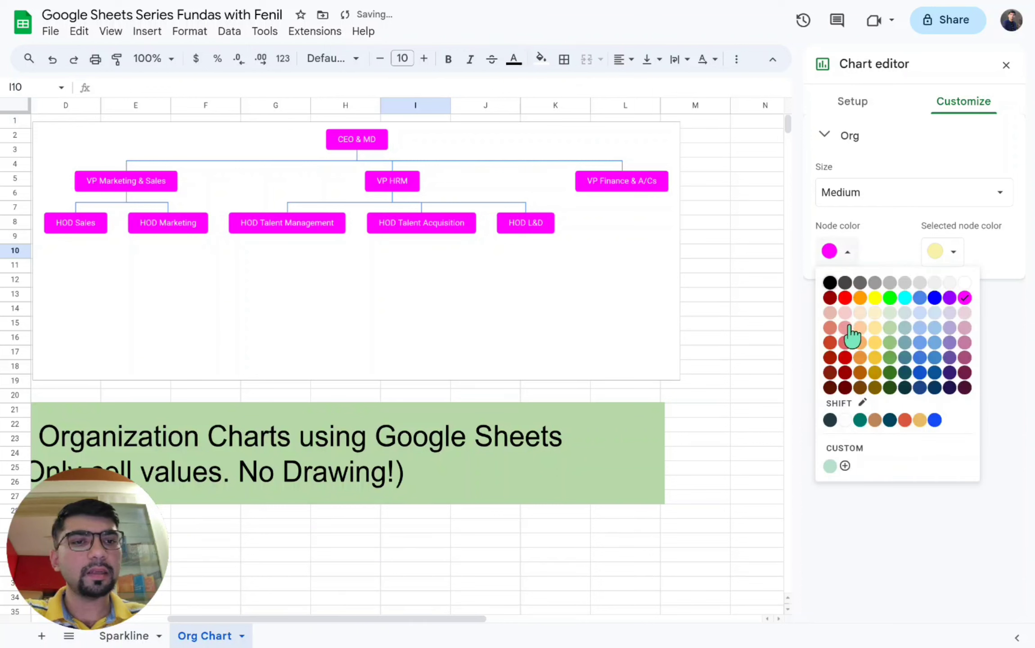
click(833, 368)
click(847, 252)
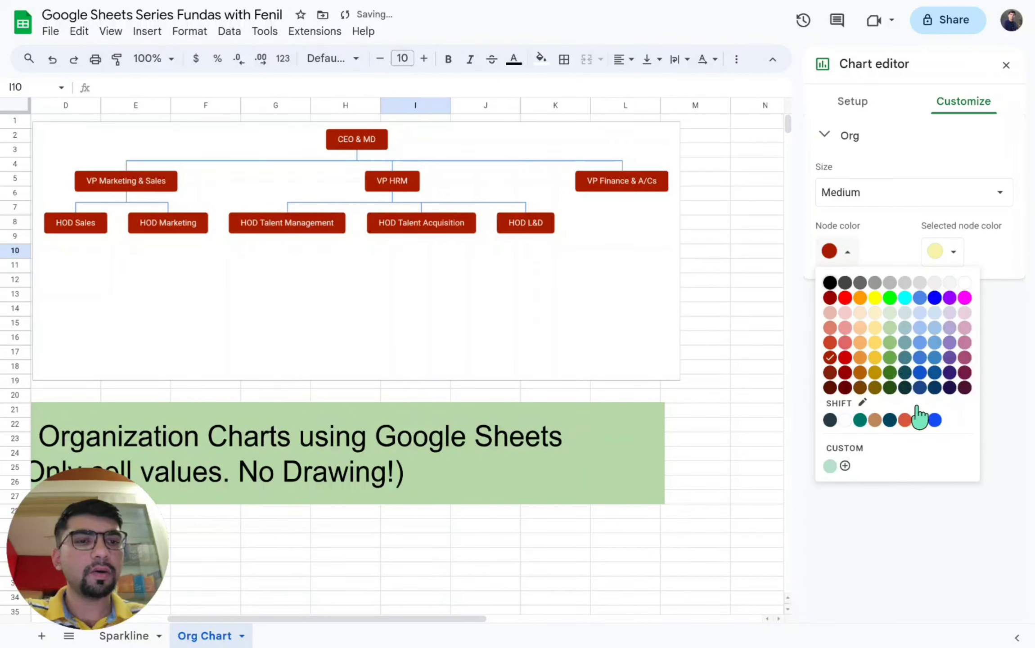
click(921, 421)
click(845, 256)
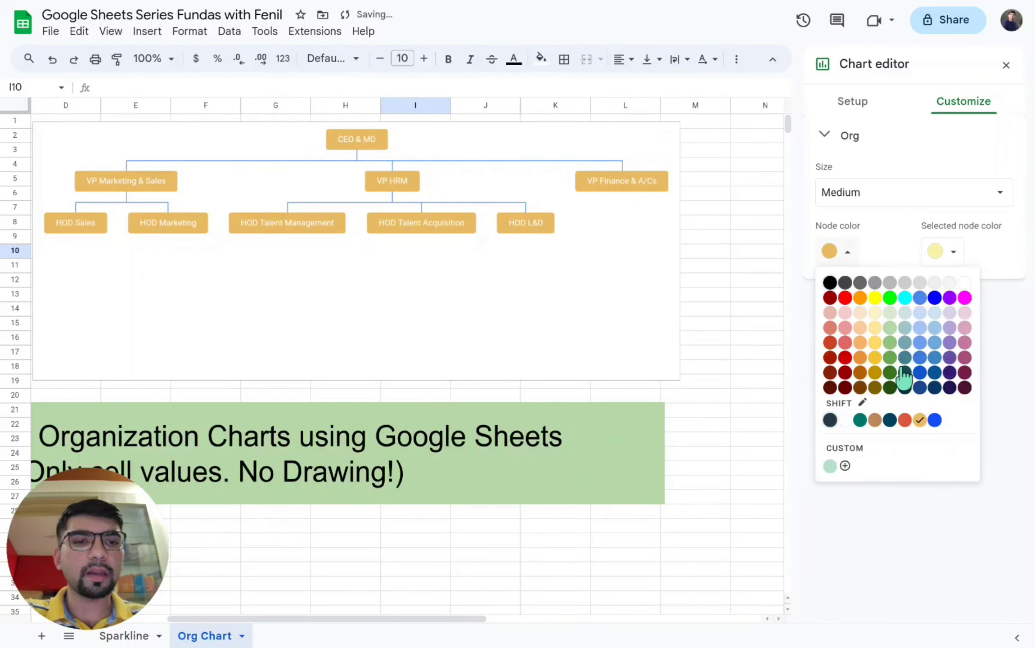
click(964, 358)
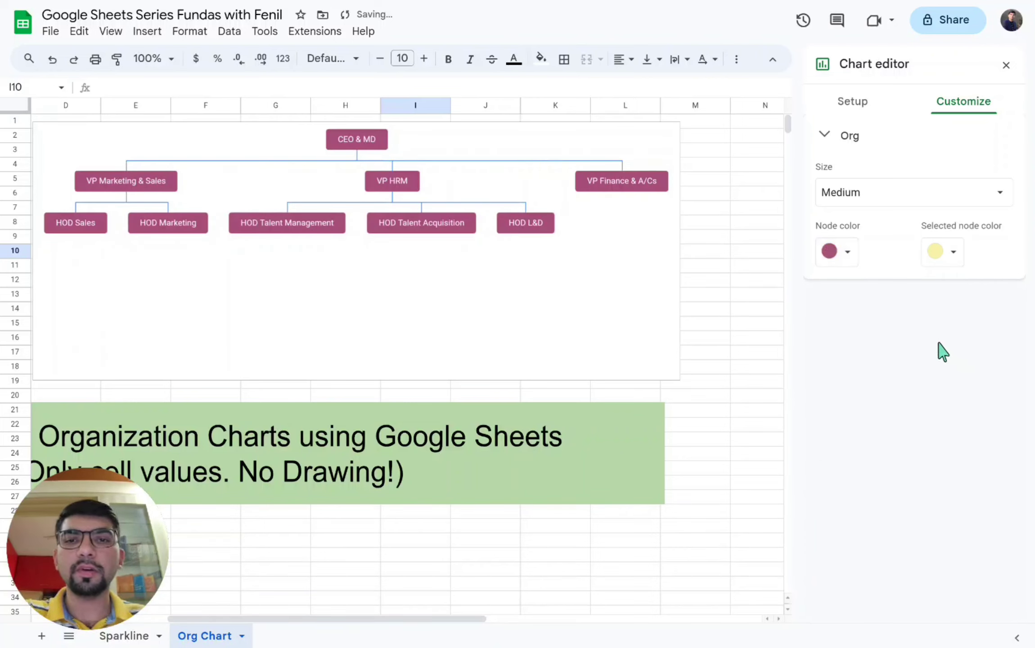
click(845, 251)
click(975, 381)
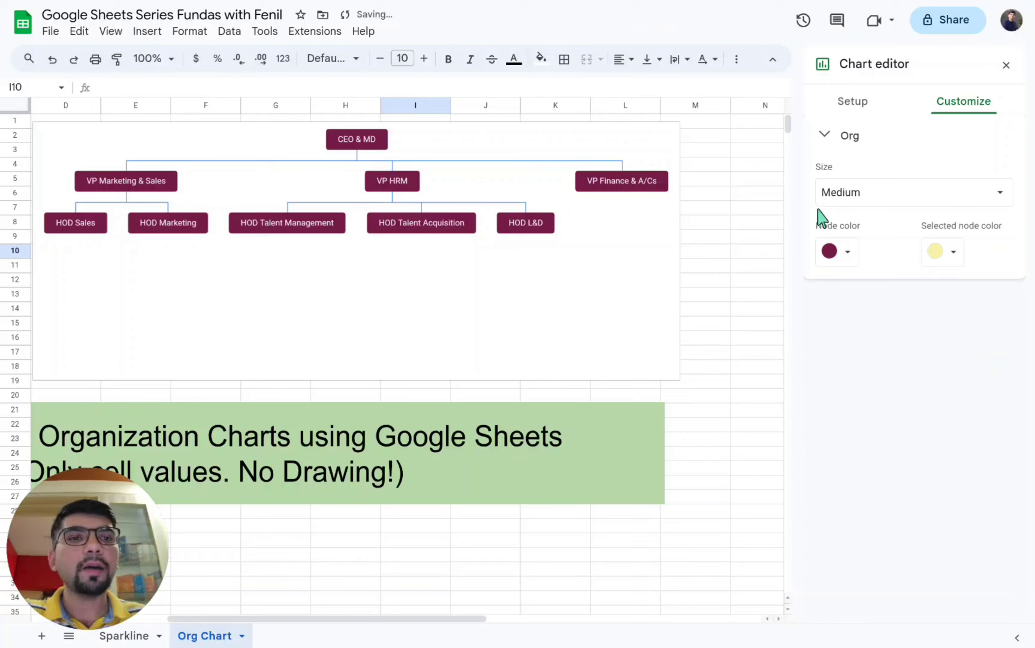
click(833, 195)
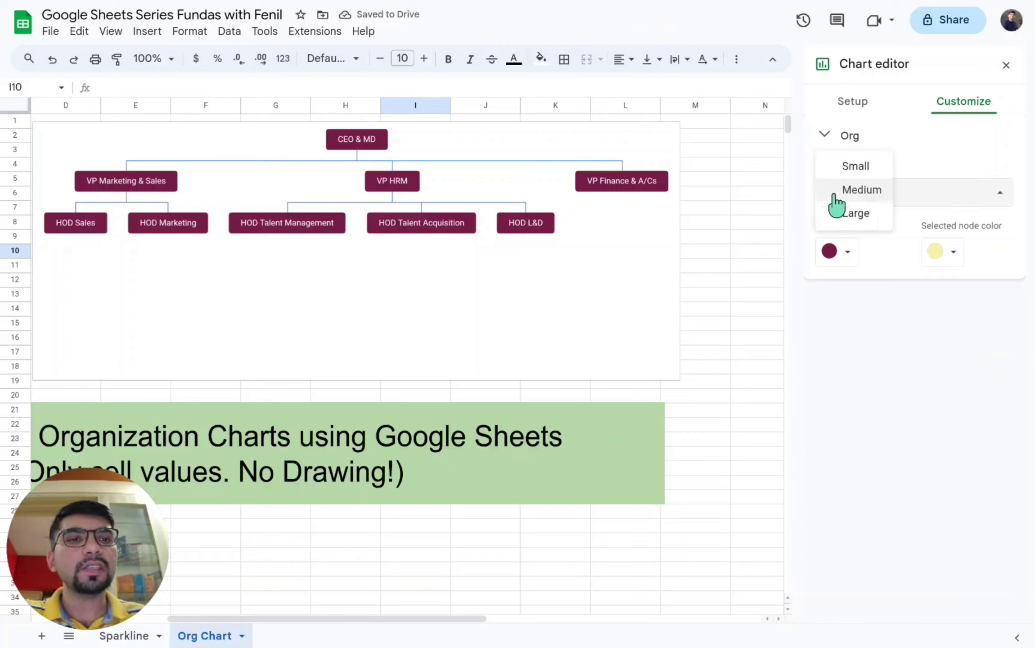
click(856, 167)
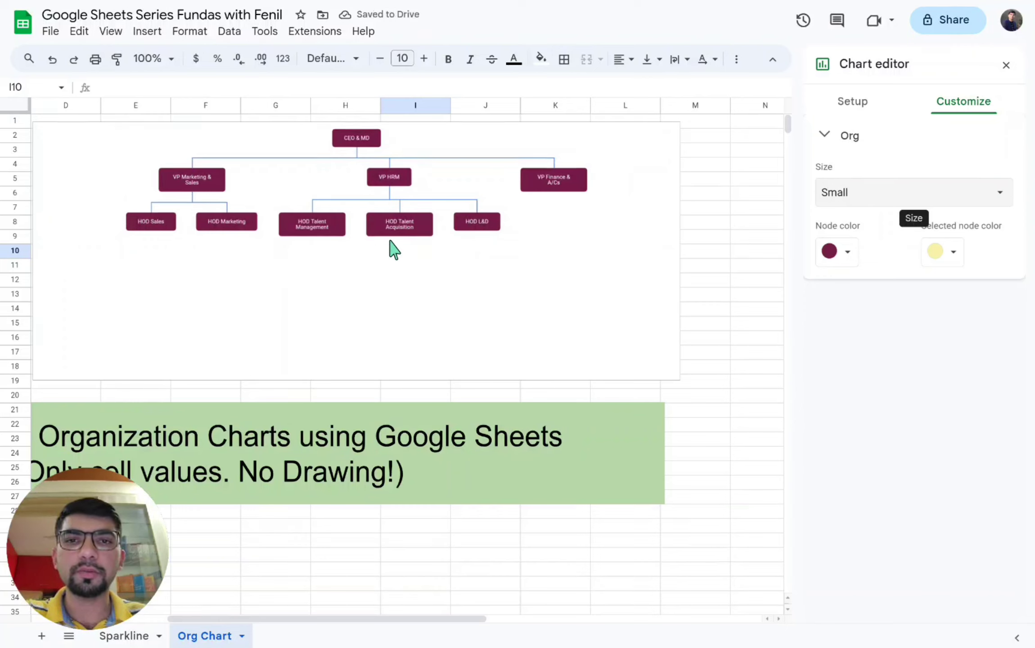
click(906, 184)
click(844, 235)
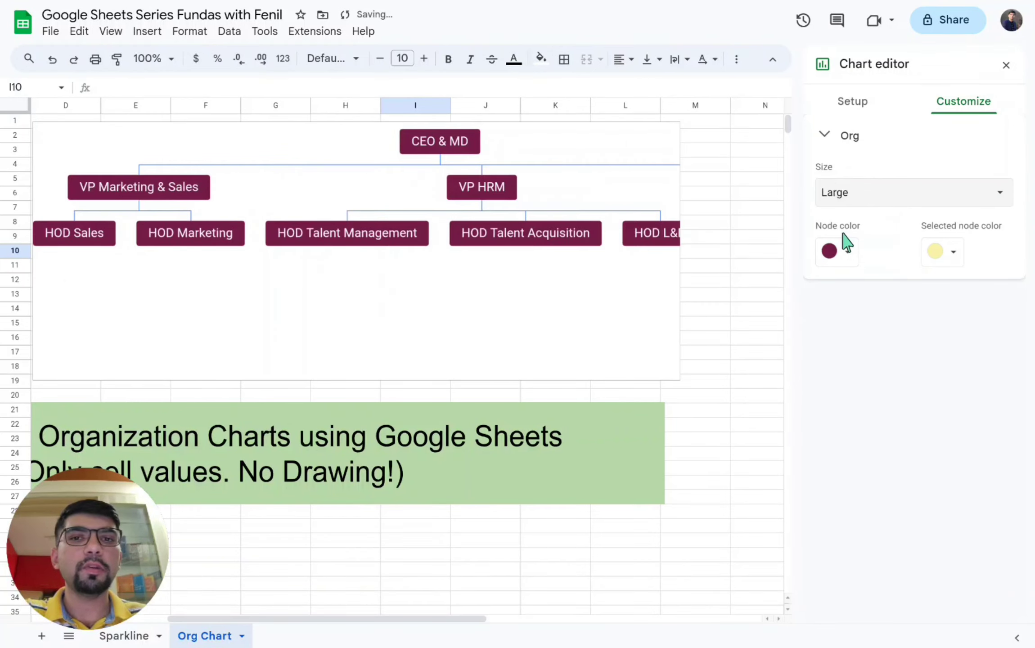
click(895, 197)
click(868, 169)
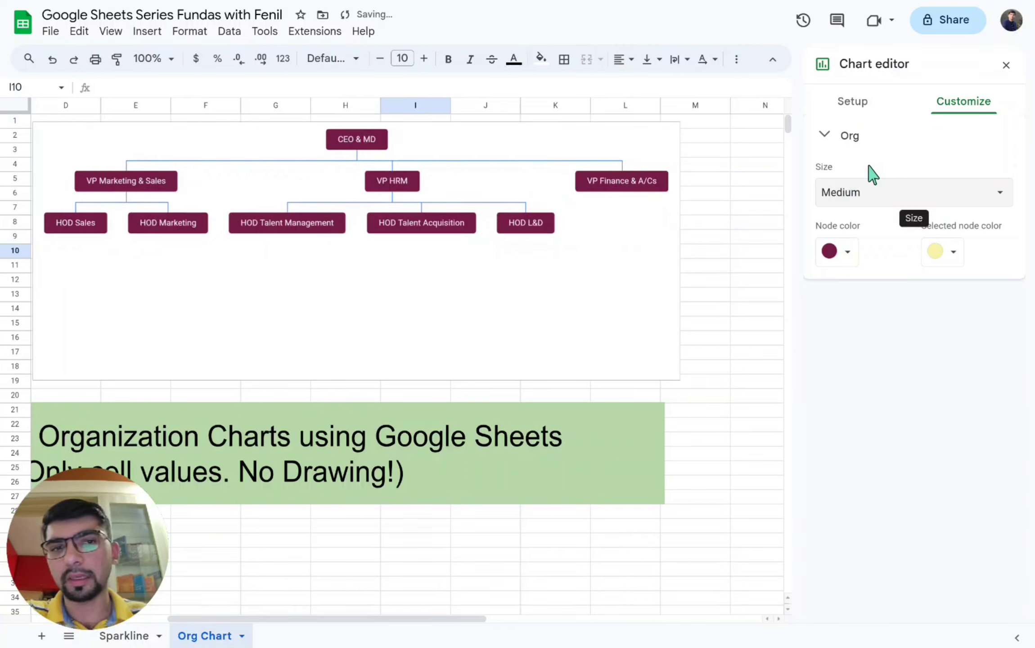
Step: Set the selected-node colour to dark green, replacing a first pick of bright green
click(939, 252)
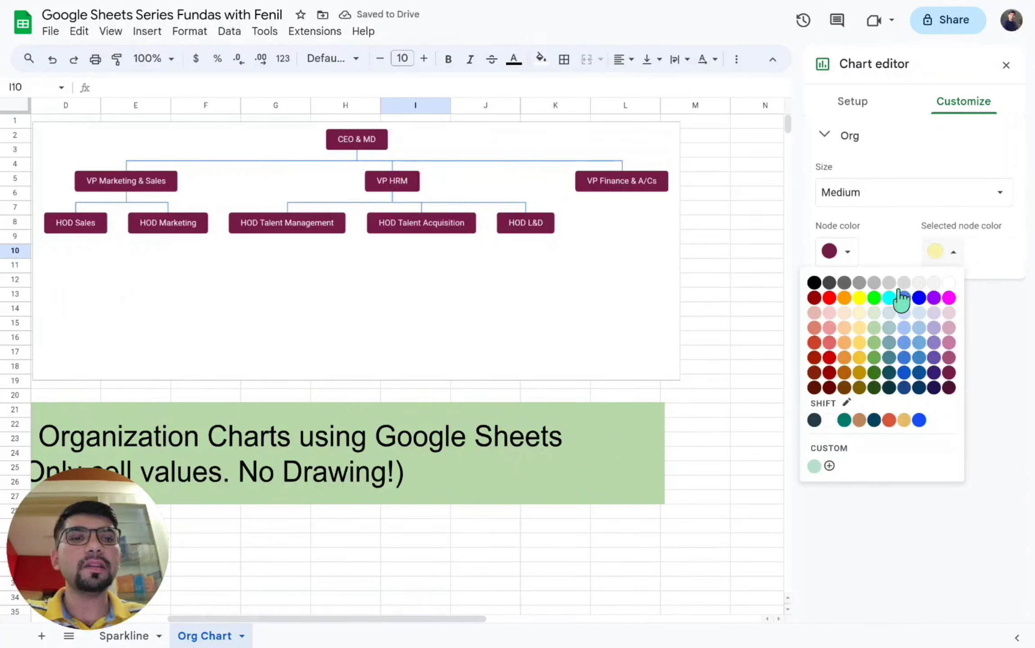
click(874, 298)
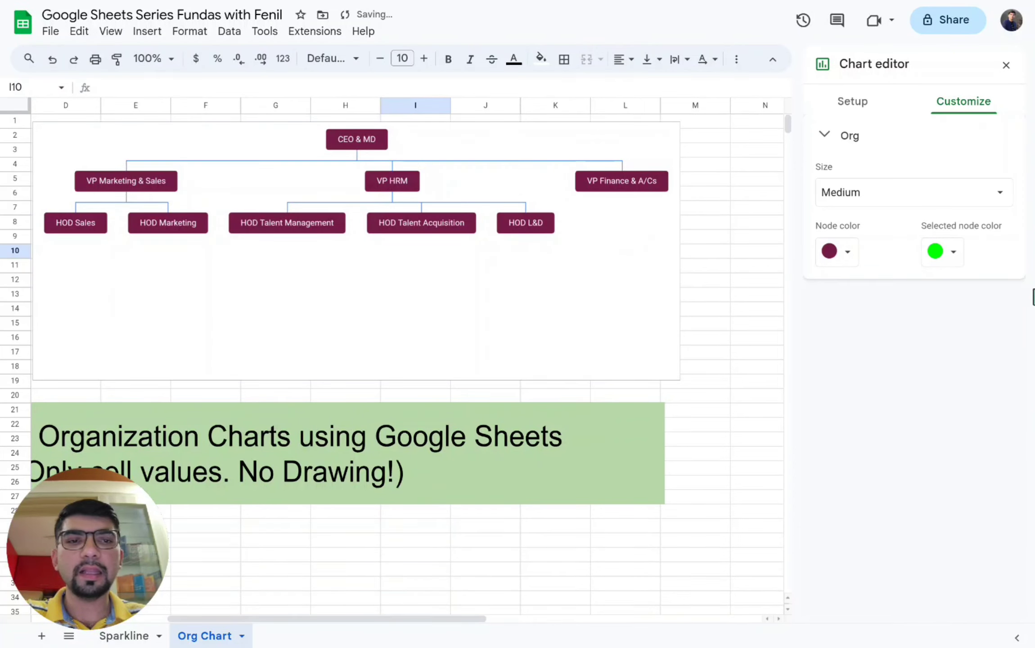
click(951, 253)
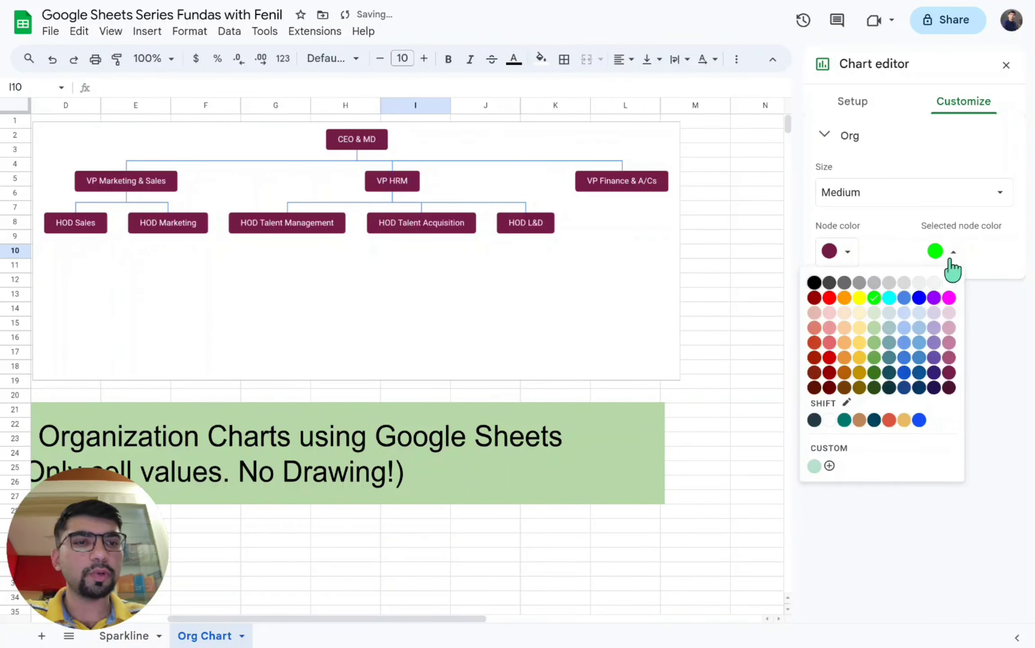
click(874, 372)
Step: Click several HOD and VP nodes to check the green highlight, then deselect
click(524, 227)
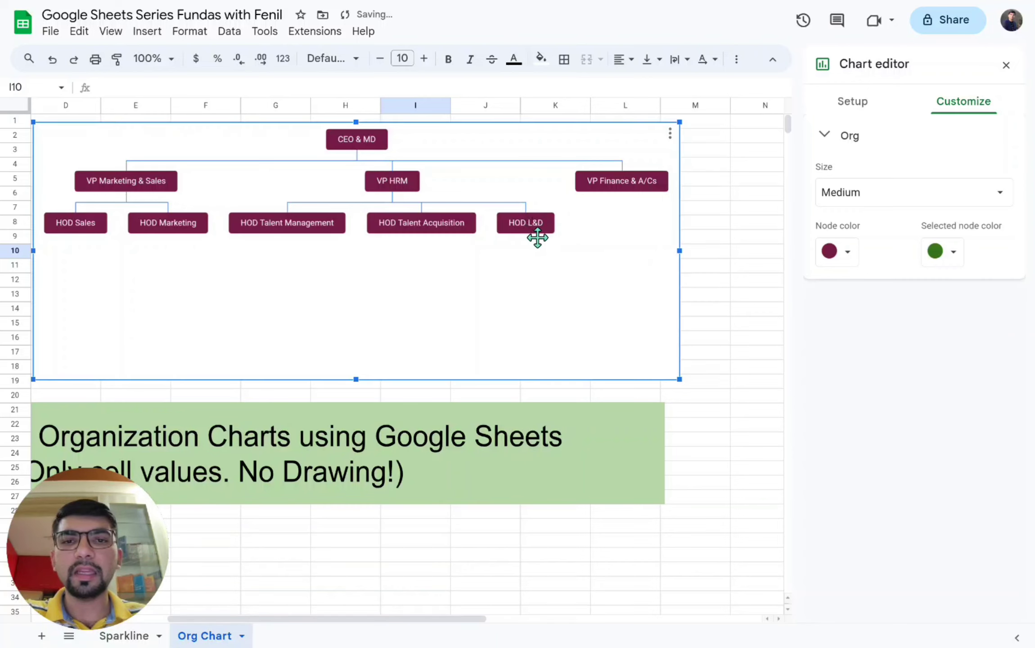
click(529, 228)
click(451, 225)
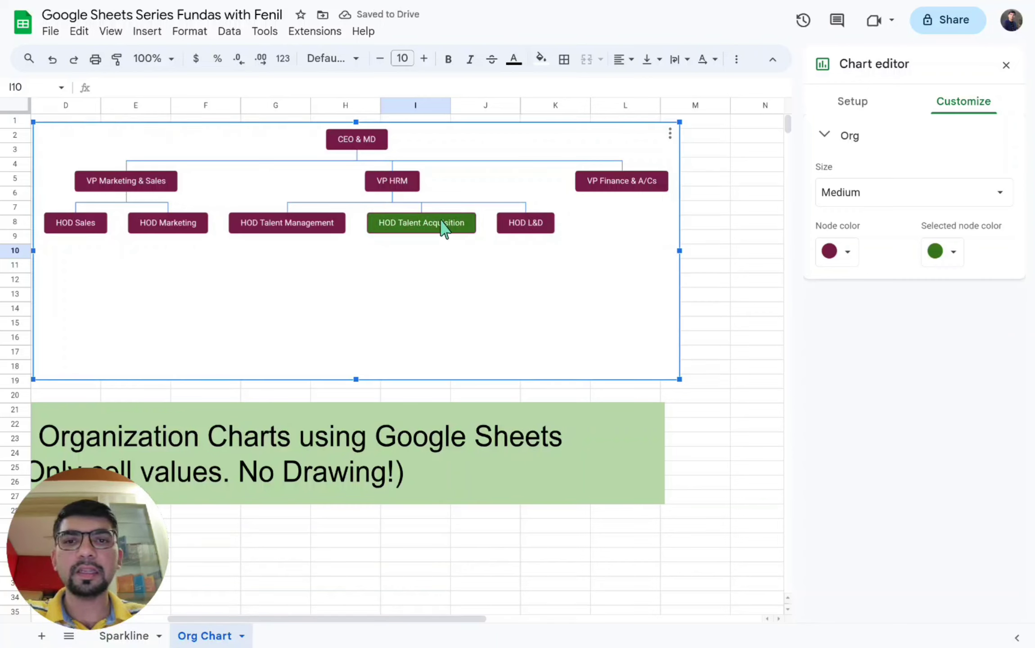
click(389, 183)
click(302, 227)
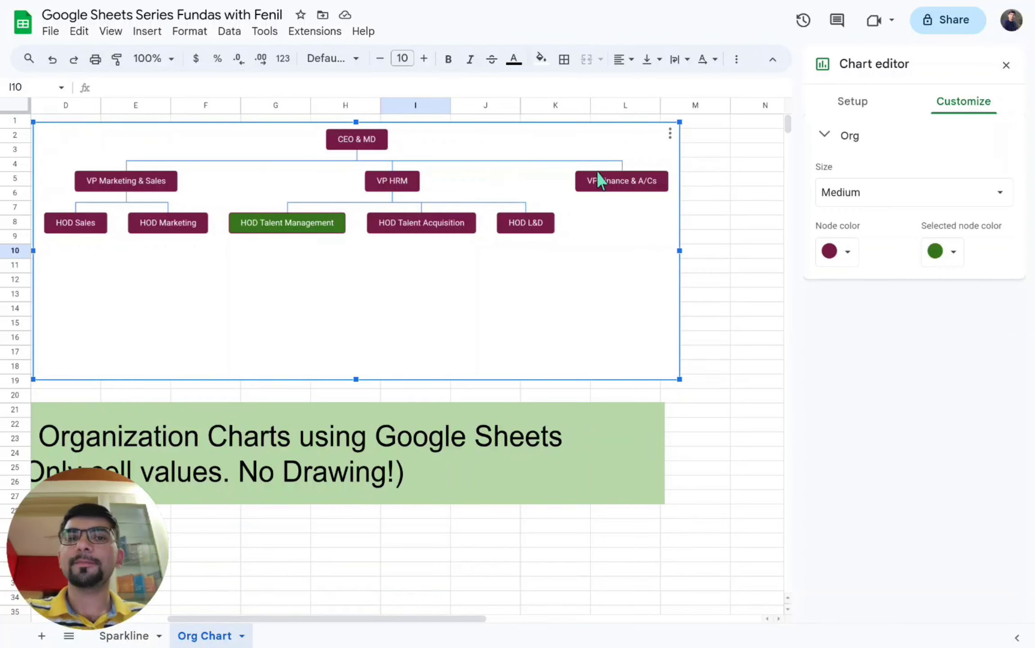
click(641, 185)
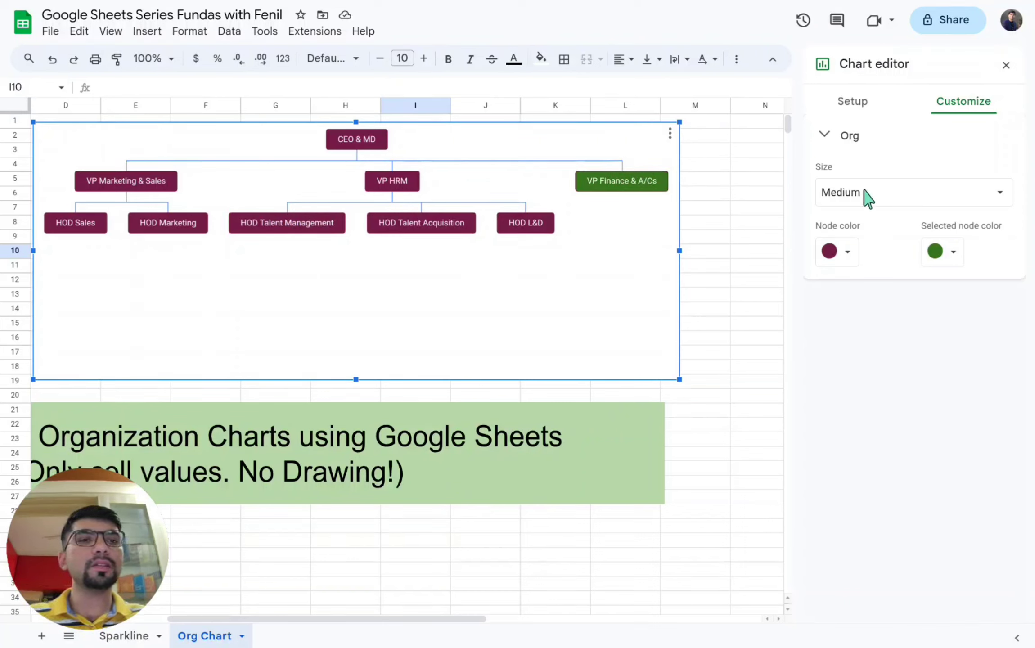
click(538, 271)
click(851, 105)
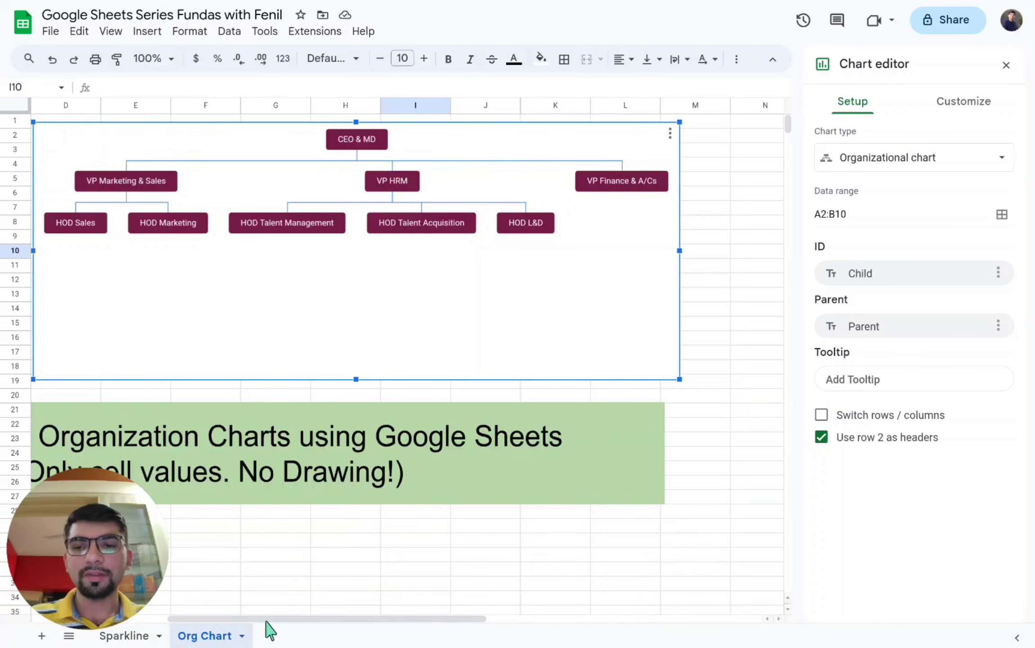
Step: Scroll back to columns A–C and close the Chart editor
drag(298, 618, 199, 618)
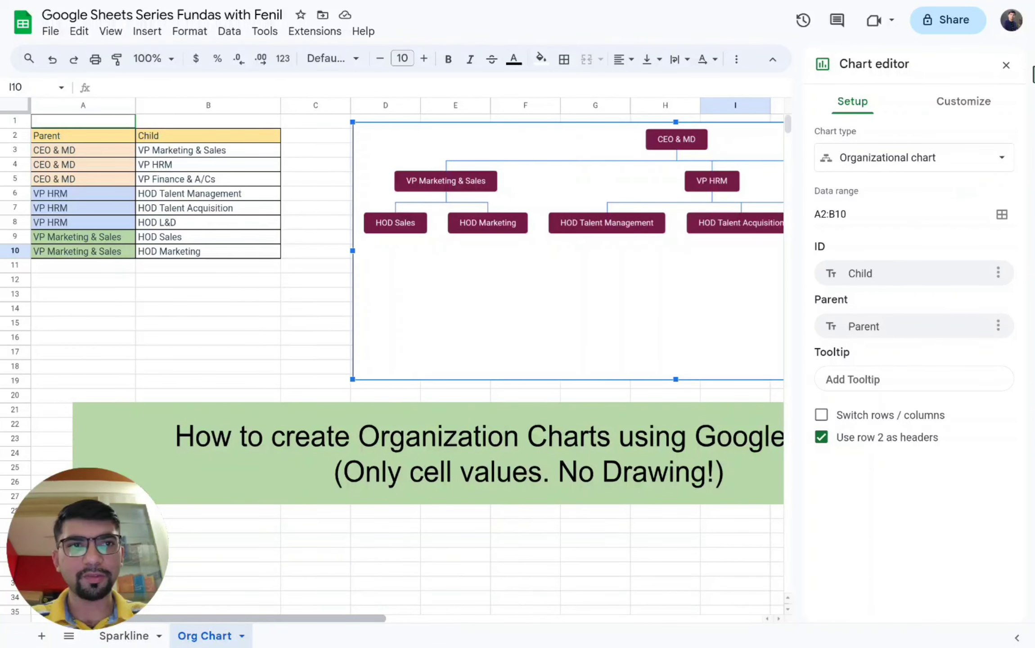
click(1007, 66)
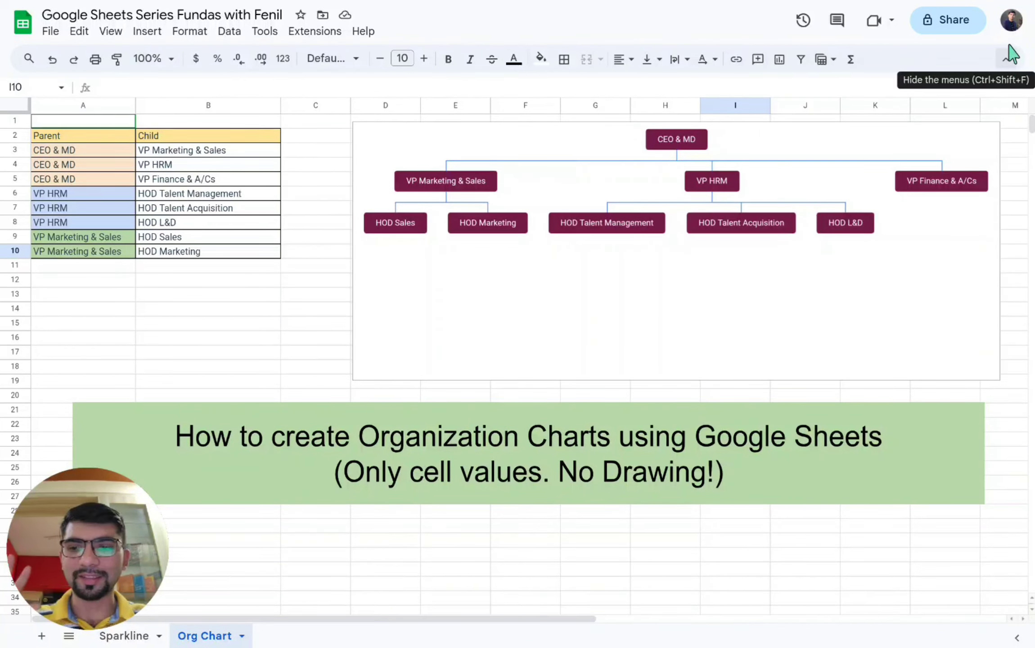